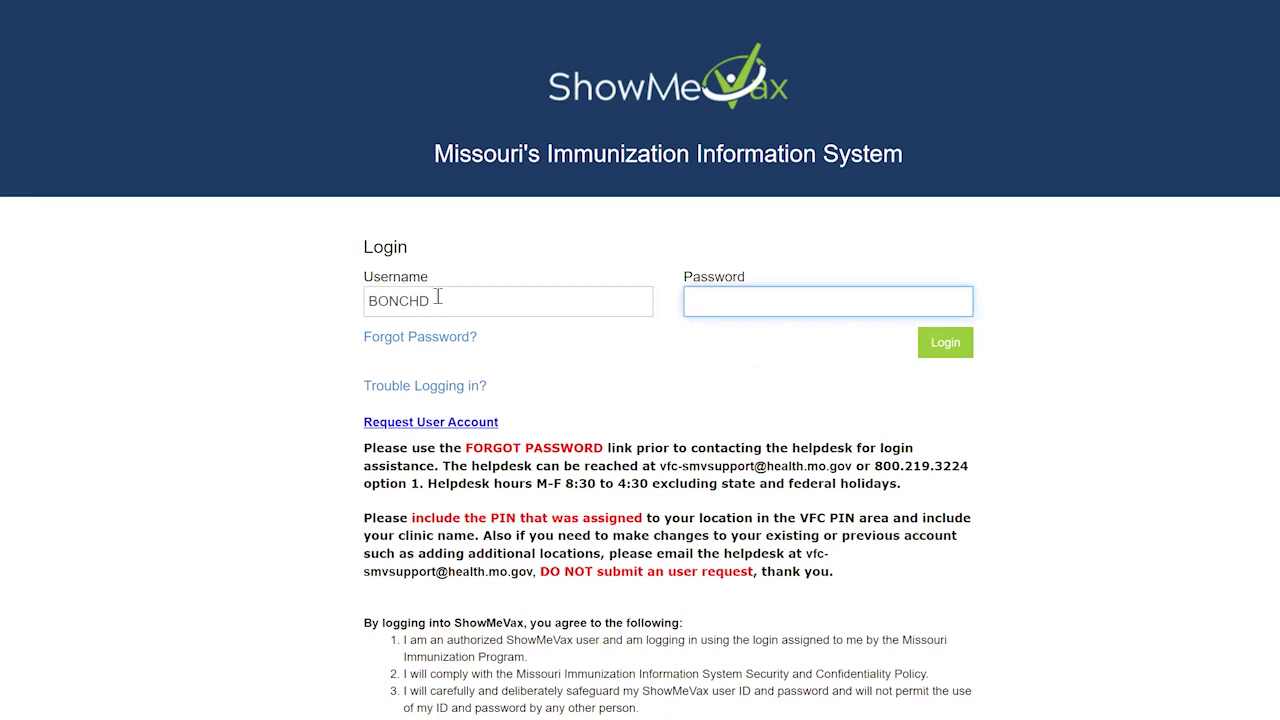
# Step: Enter the account password and log in to ShowMeVax
pyautogui.write('***********')
pyautogui.press('Return')
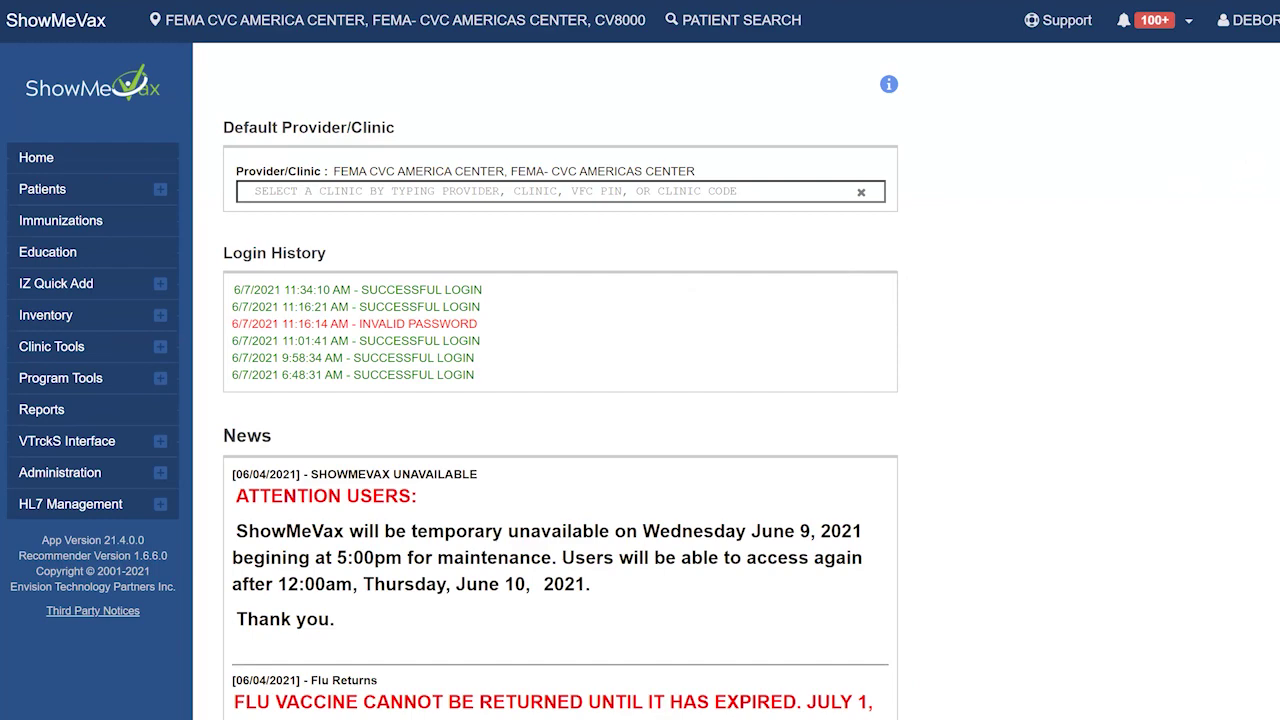
pyautogui.scroll(-1, 453, 385)
pyautogui.scroll(-3, 560, 400)
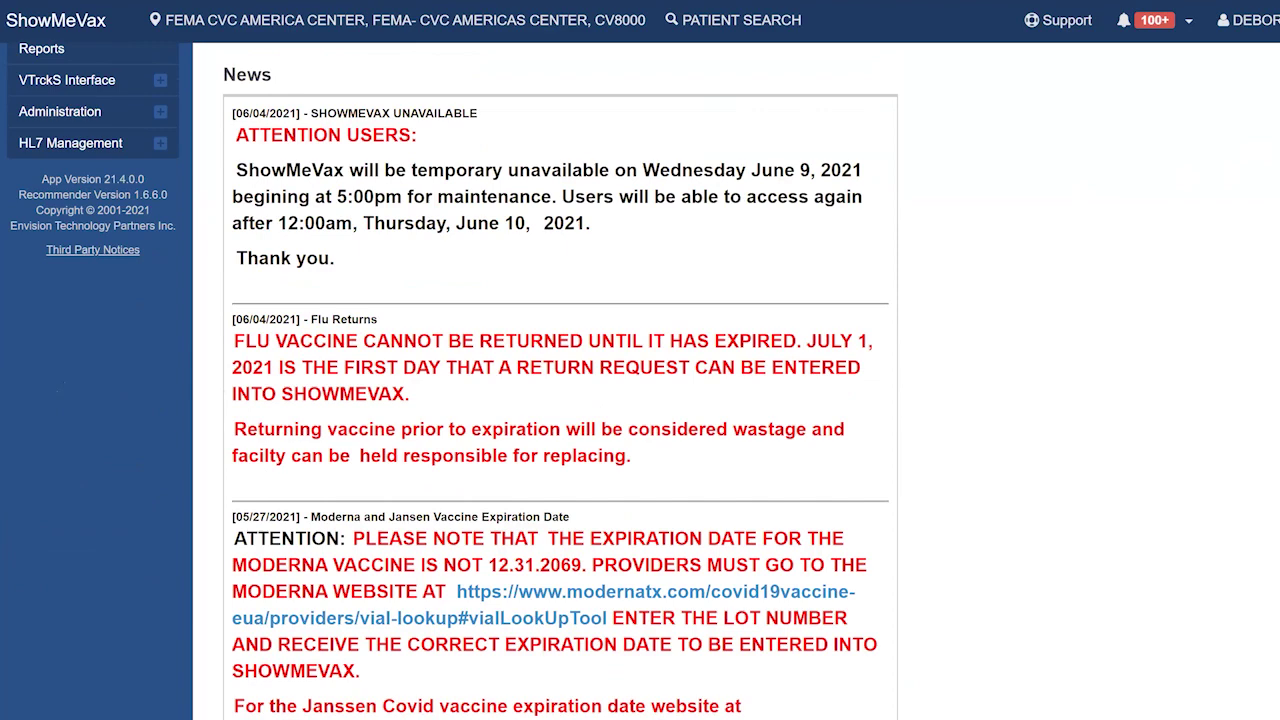
pyautogui.scroll(1, 450, 380)
pyautogui.scroll(4, 560, 380)
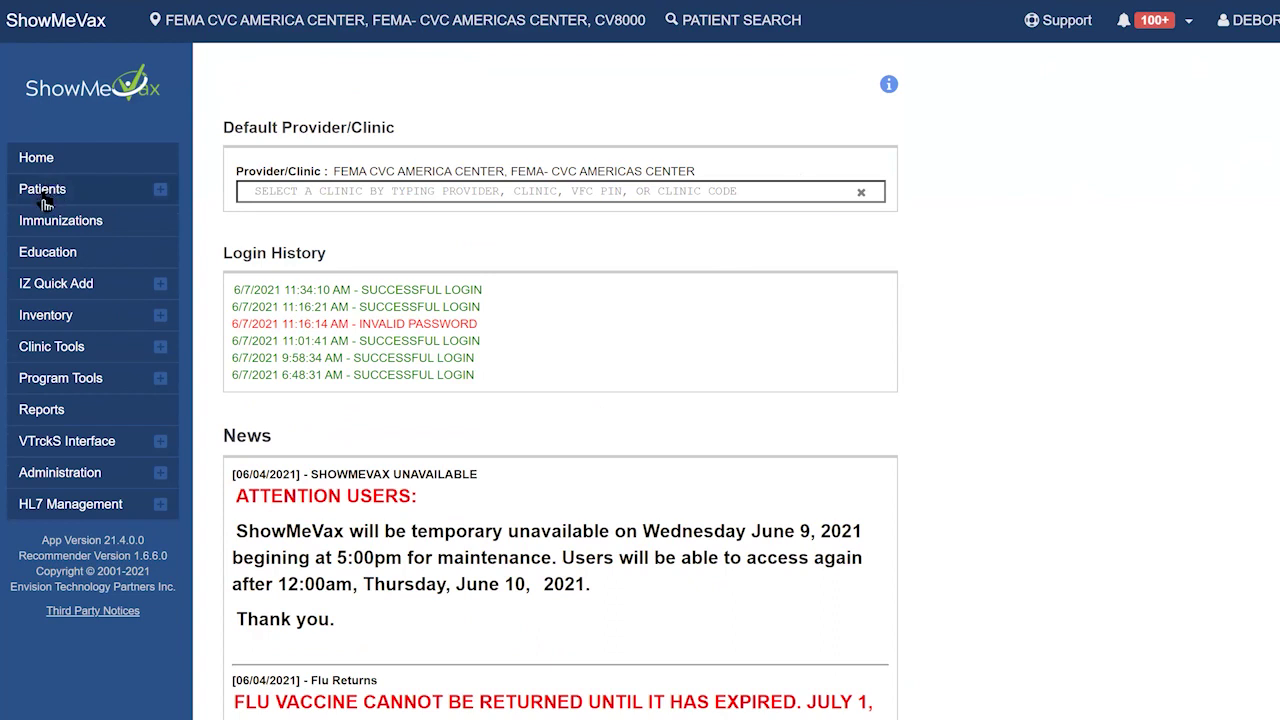
# Step: Expand the Patients, Inventory, Vaccines, Clinic Tools and Clinic Information sidebar sections
pyautogui.click(160, 191)
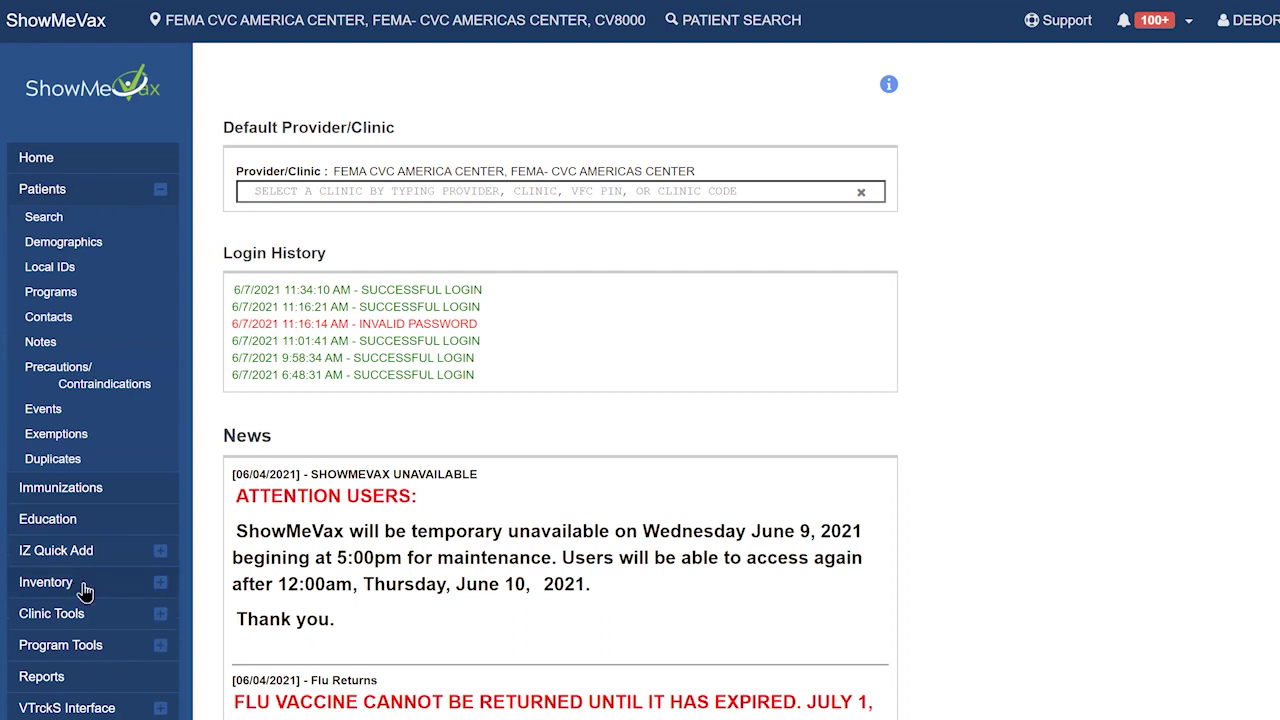
pyautogui.click(160, 586)
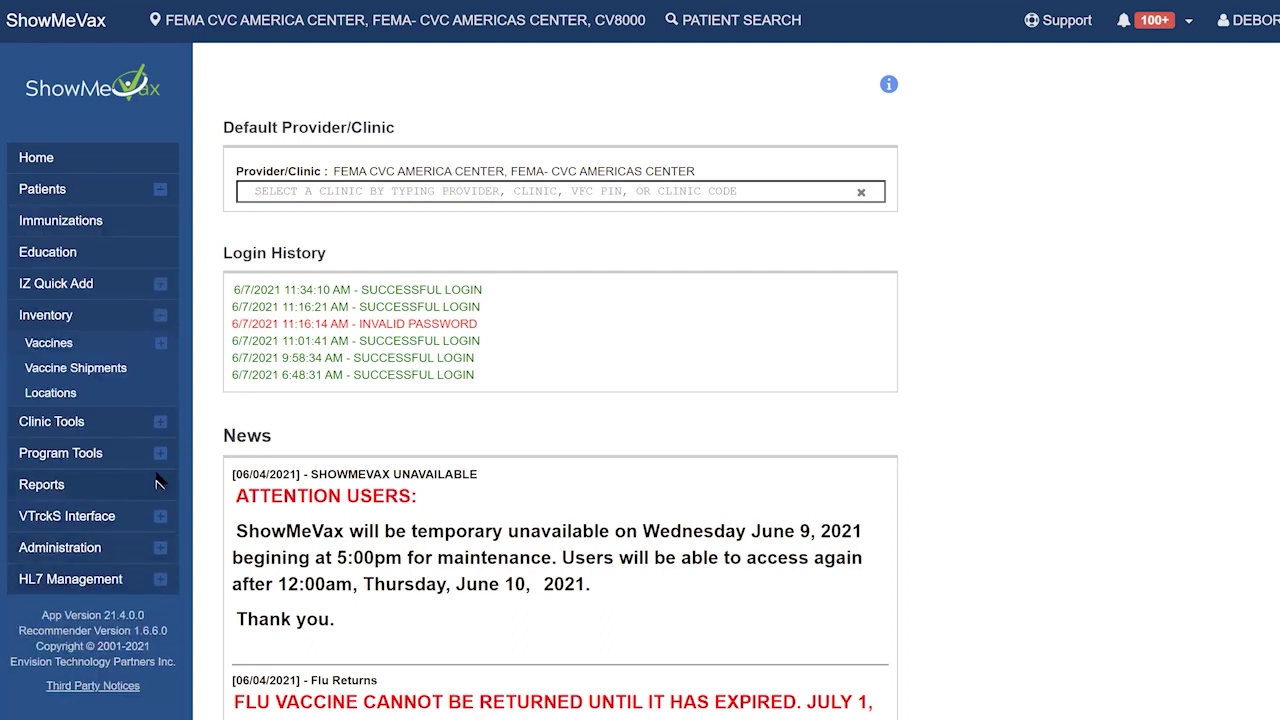
pyautogui.click(160, 345)
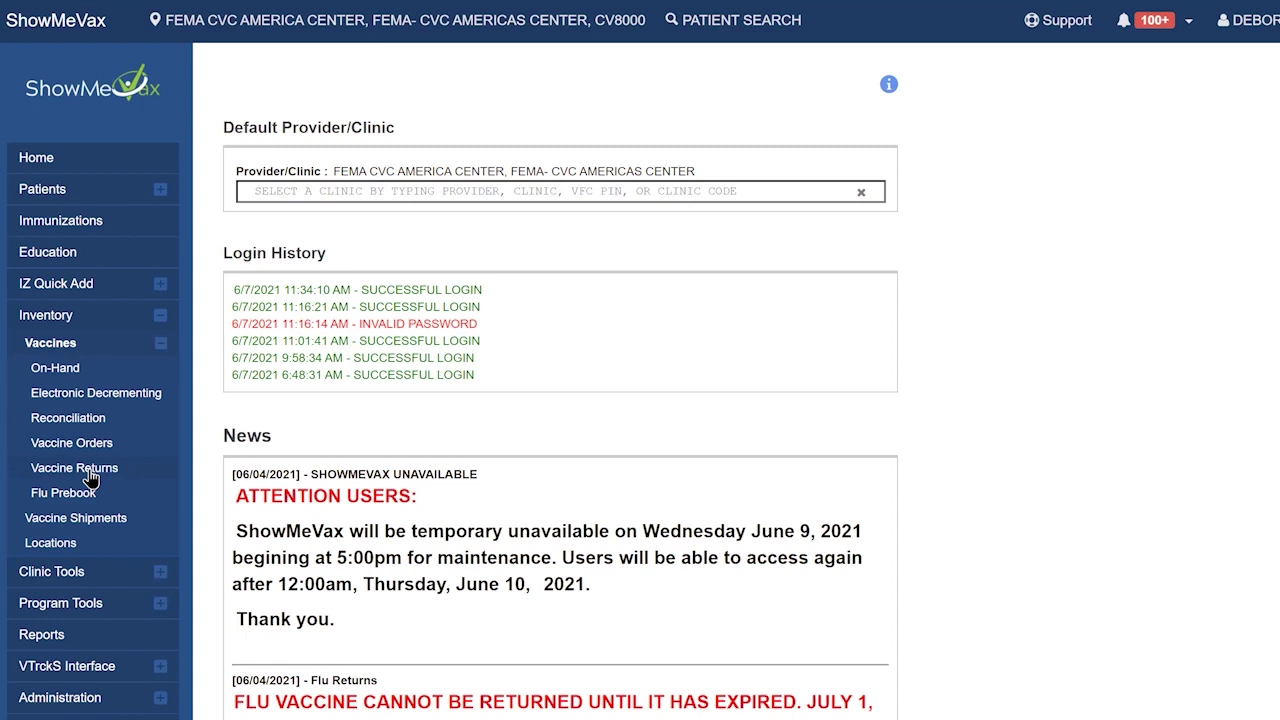
pyautogui.click(156, 572)
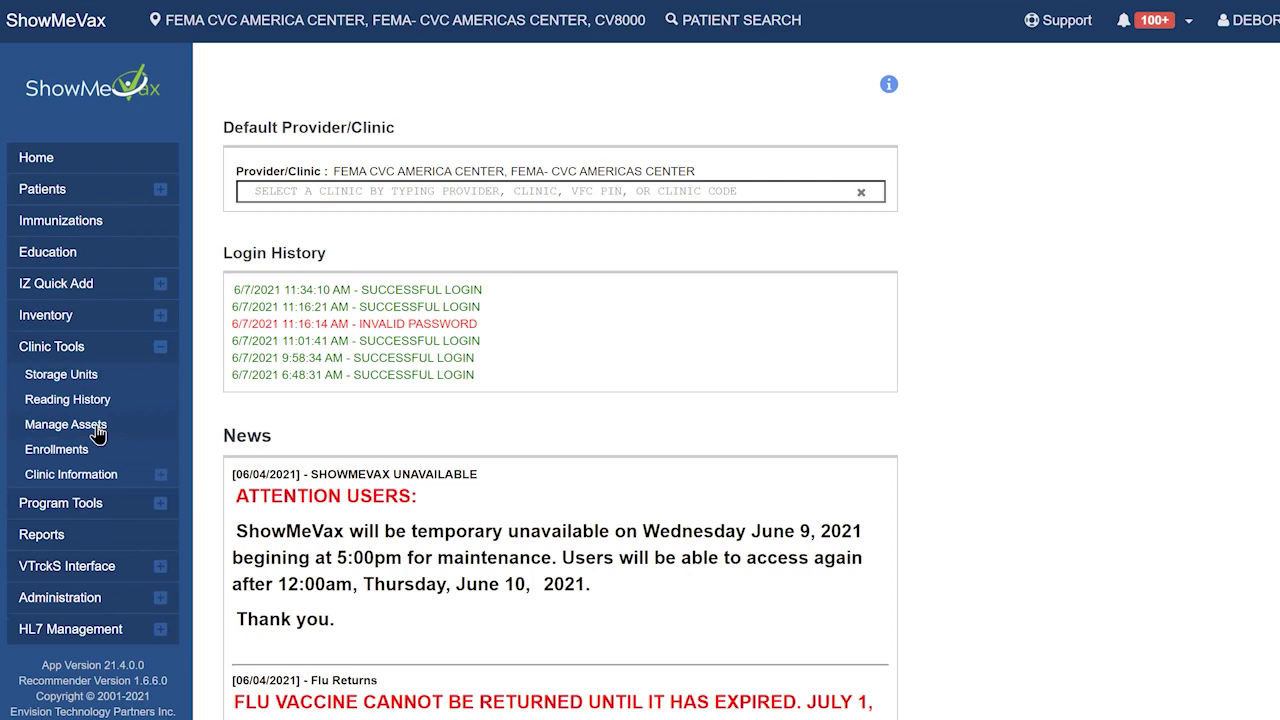
pyautogui.click(164, 480)
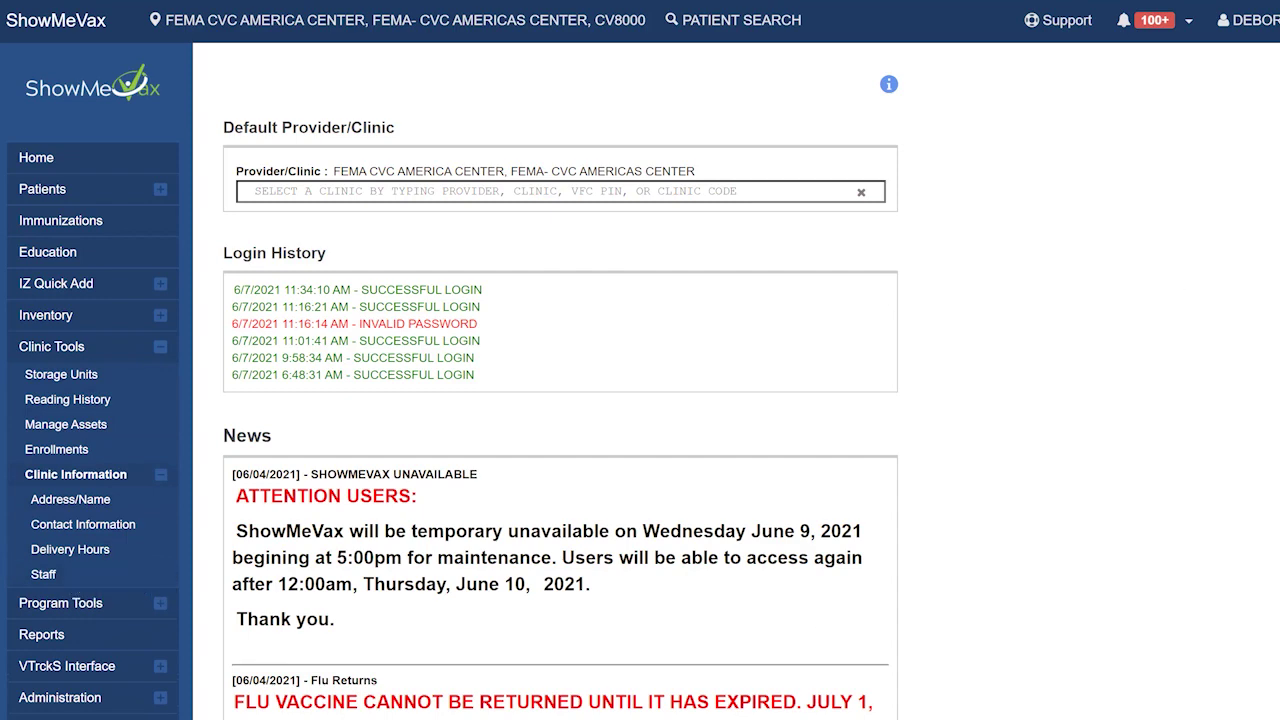
pyautogui.scroll(-5, 640, 400)
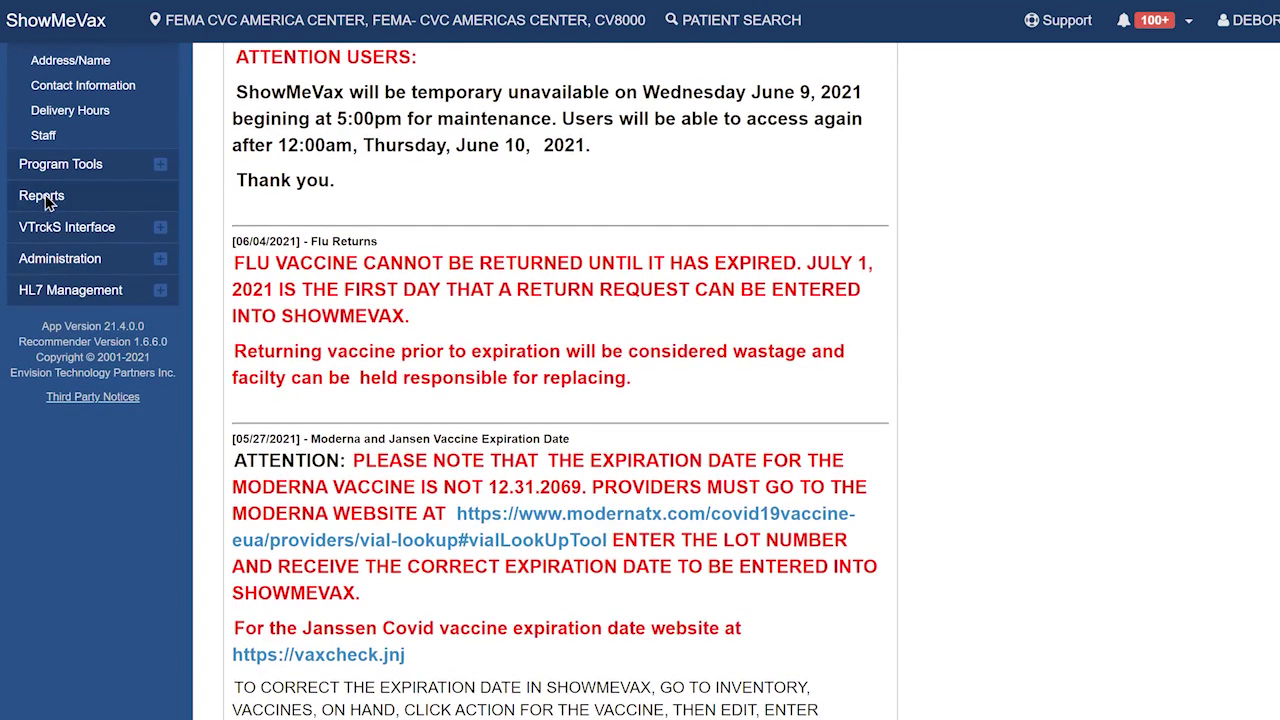
# Step: Go to Reports and scroll down to the Patient Management reports
pyautogui.click(42, 197)
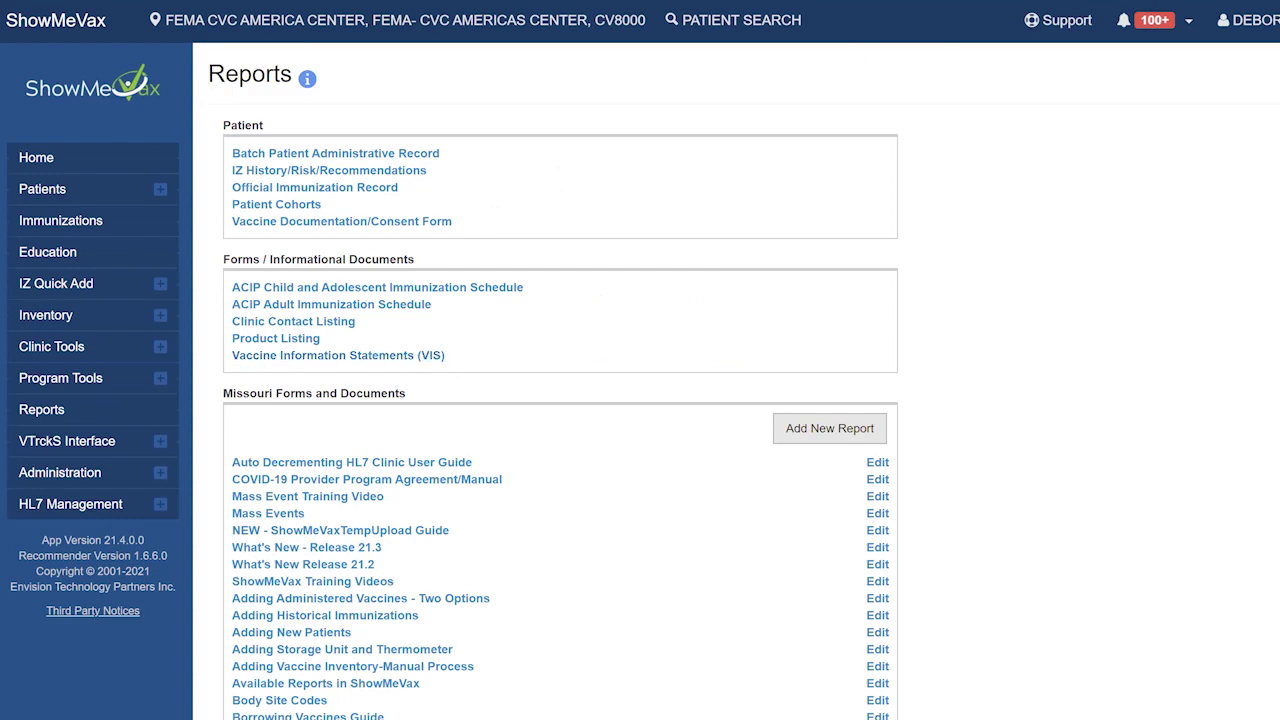
pyautogui.scroll(-3, 371, 214)
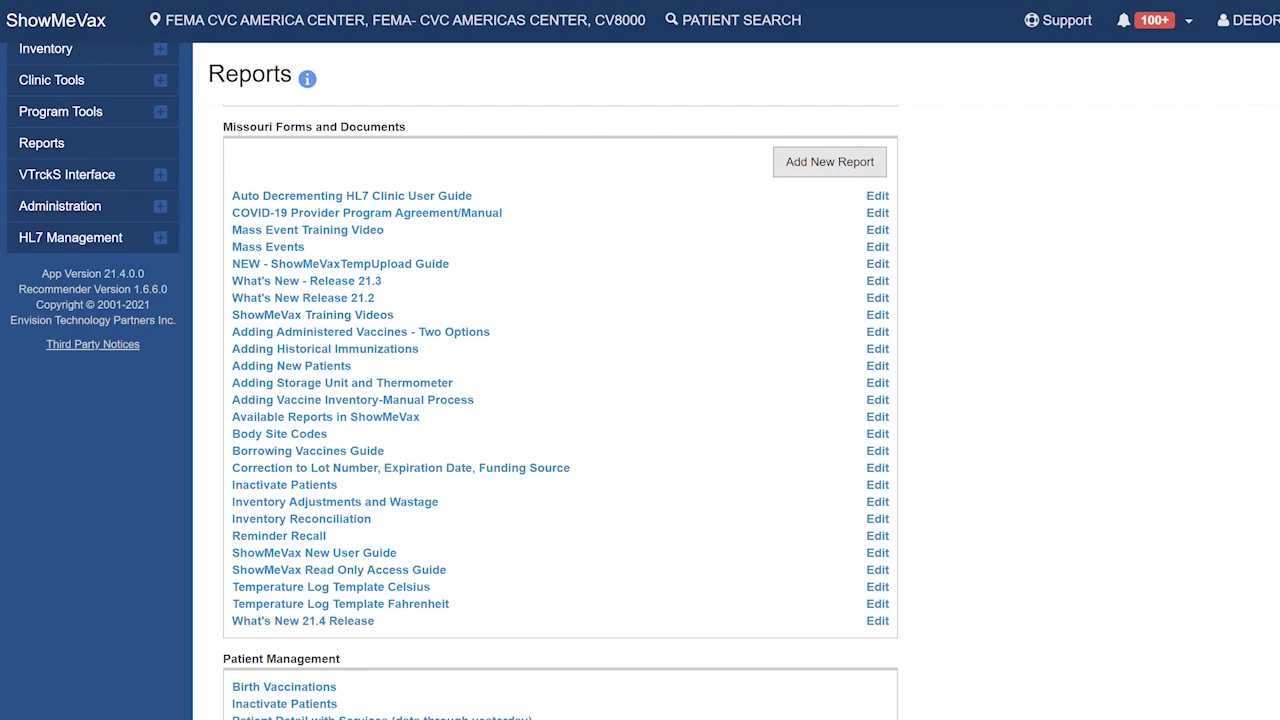
pyautogui.scroll(-5, 559, 361)
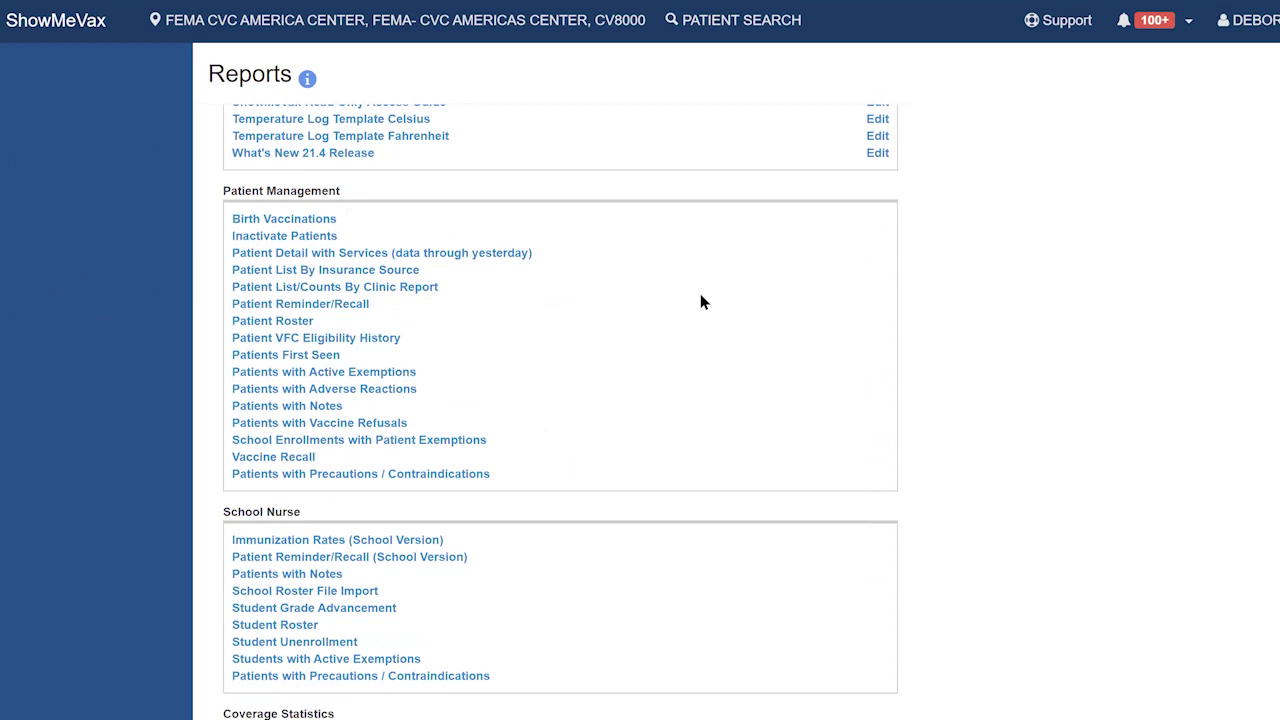
# Step: Open the Patient Reminder/Recall report to view its existing 06/01/2021–07/01/2021 COVID run
pyautogui.click(300, 304)
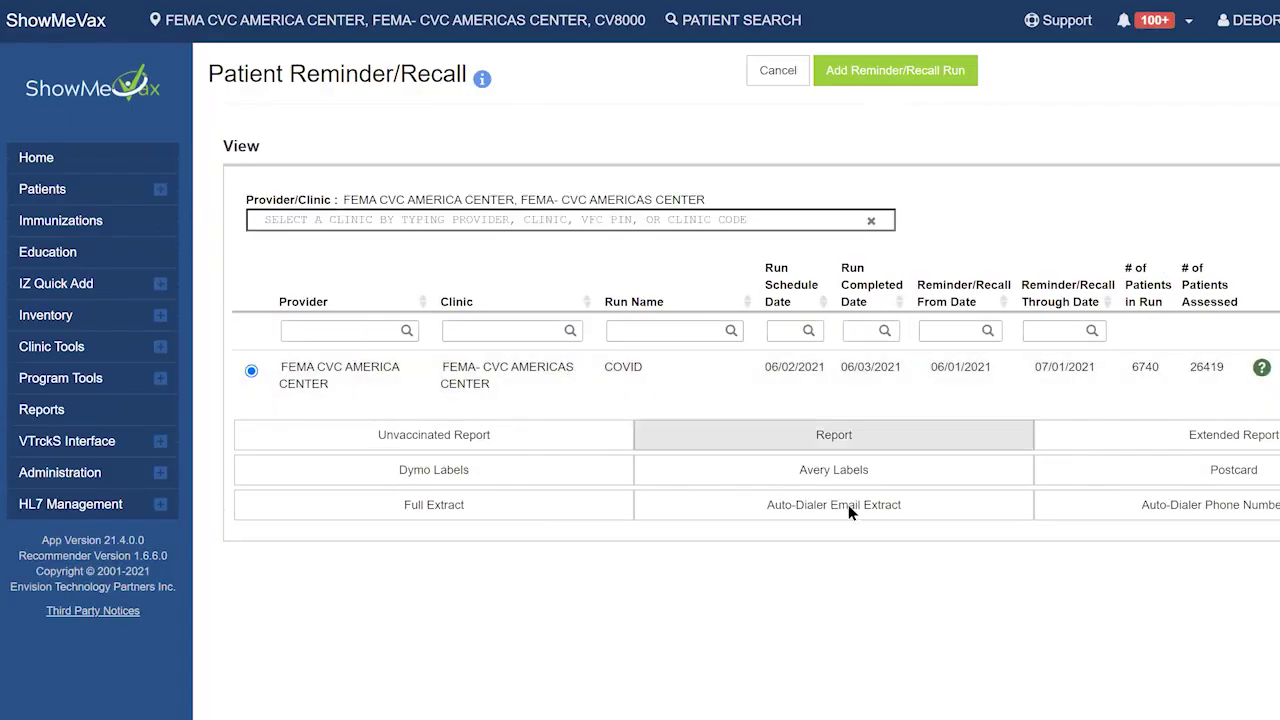
pyautogui.hscroll(2, 880, 656)
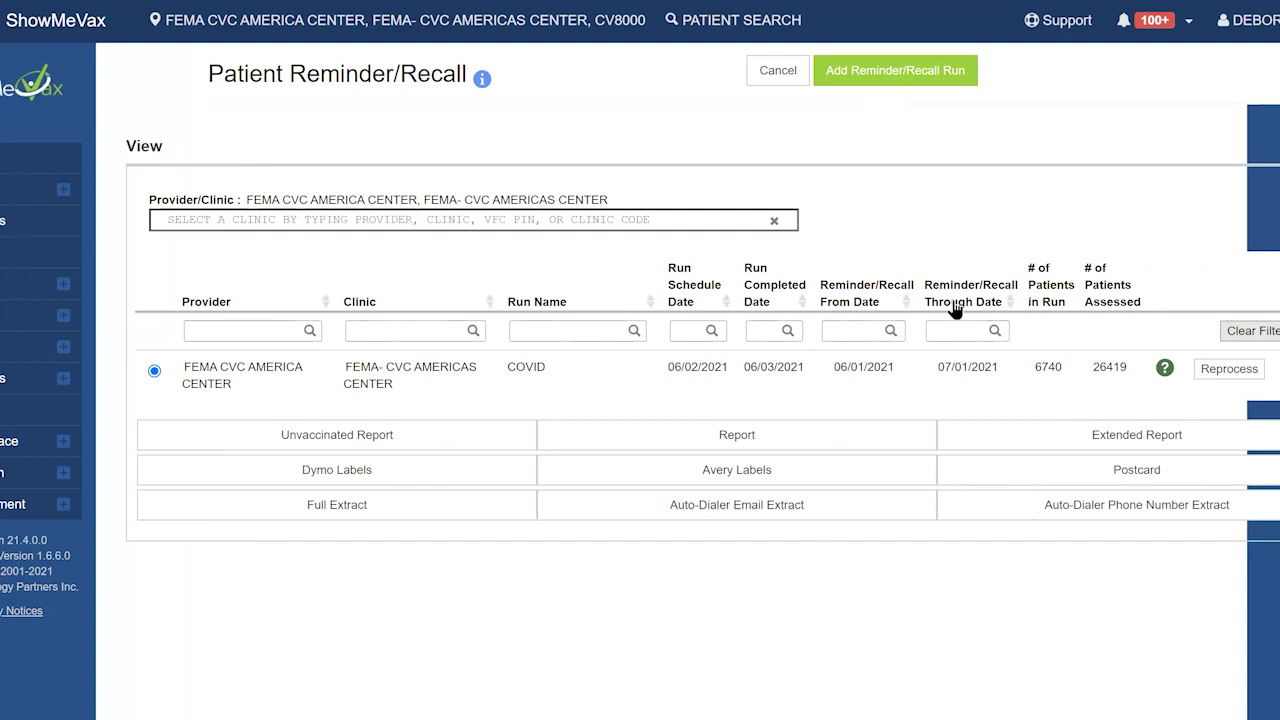
# Step: Start adding a new Patient Reminder/Recall run
pyautogui.click(878, 70)
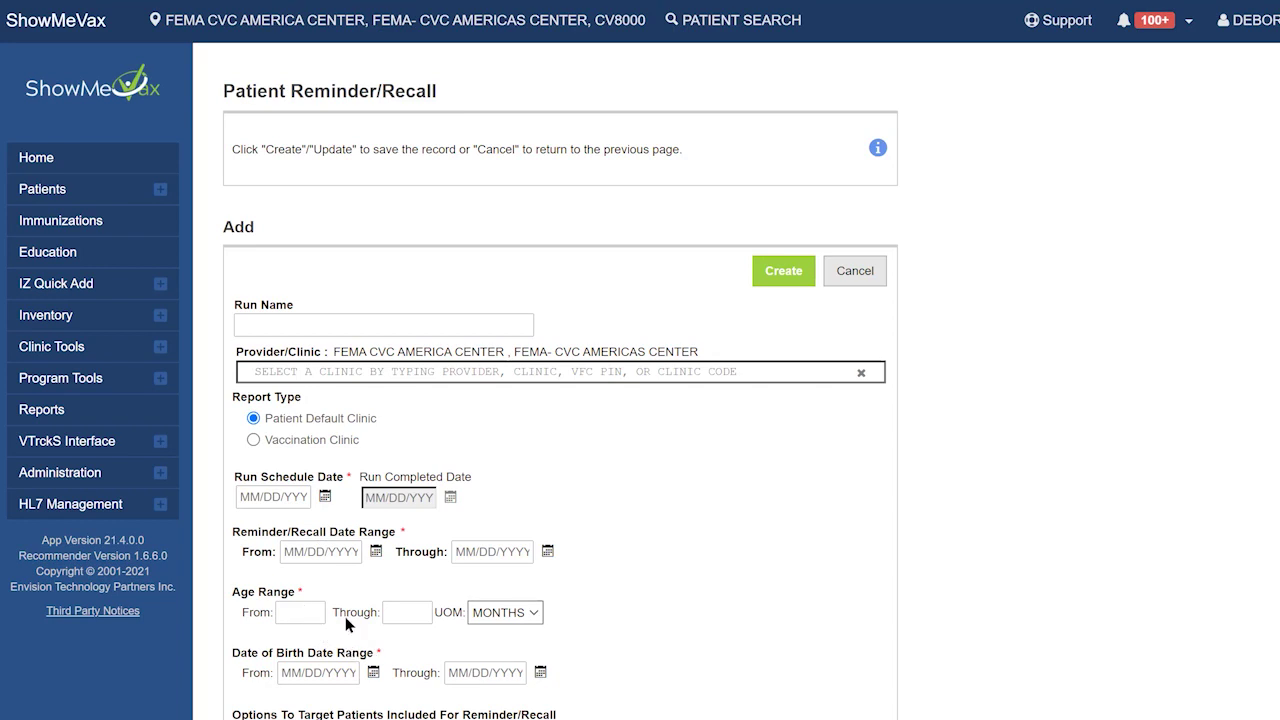
# Step: Keep the age unit as months and include only the COVID-19 series with dose number 2
pyautogui.click(529, 615)
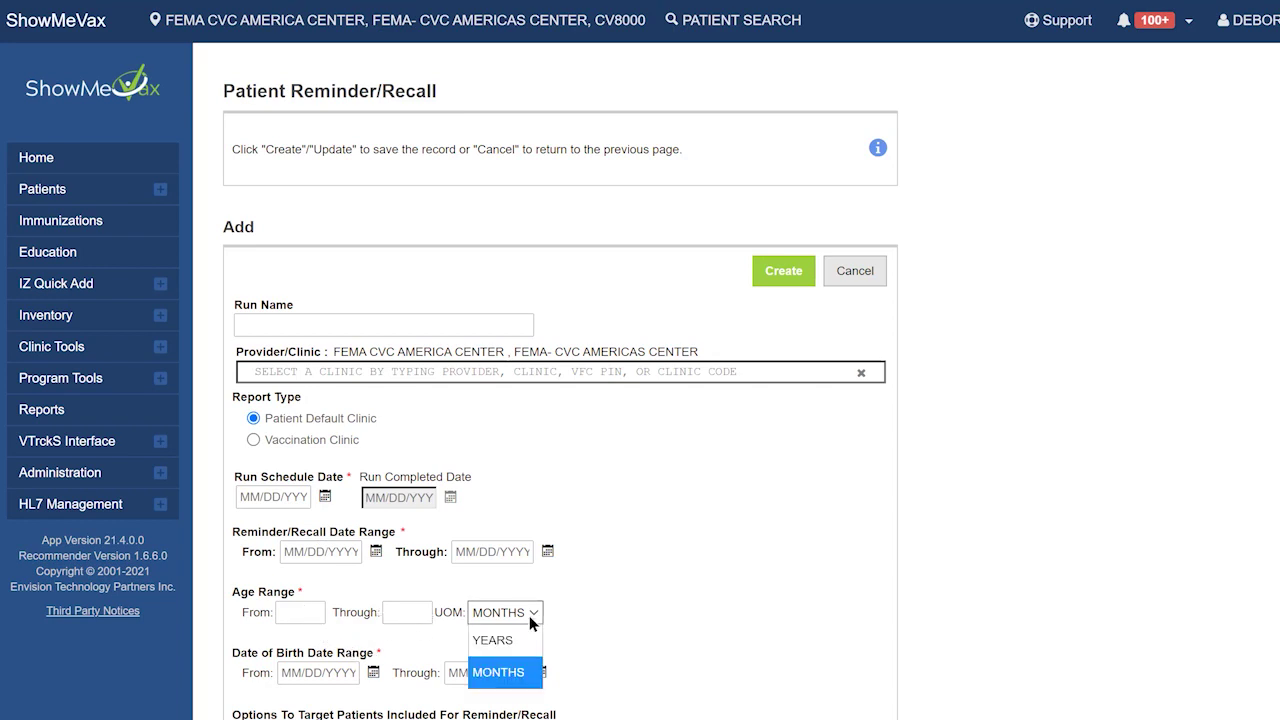
pyautogui.click(529, 615)
pyautogui.scroll(-5, 1245, 535)
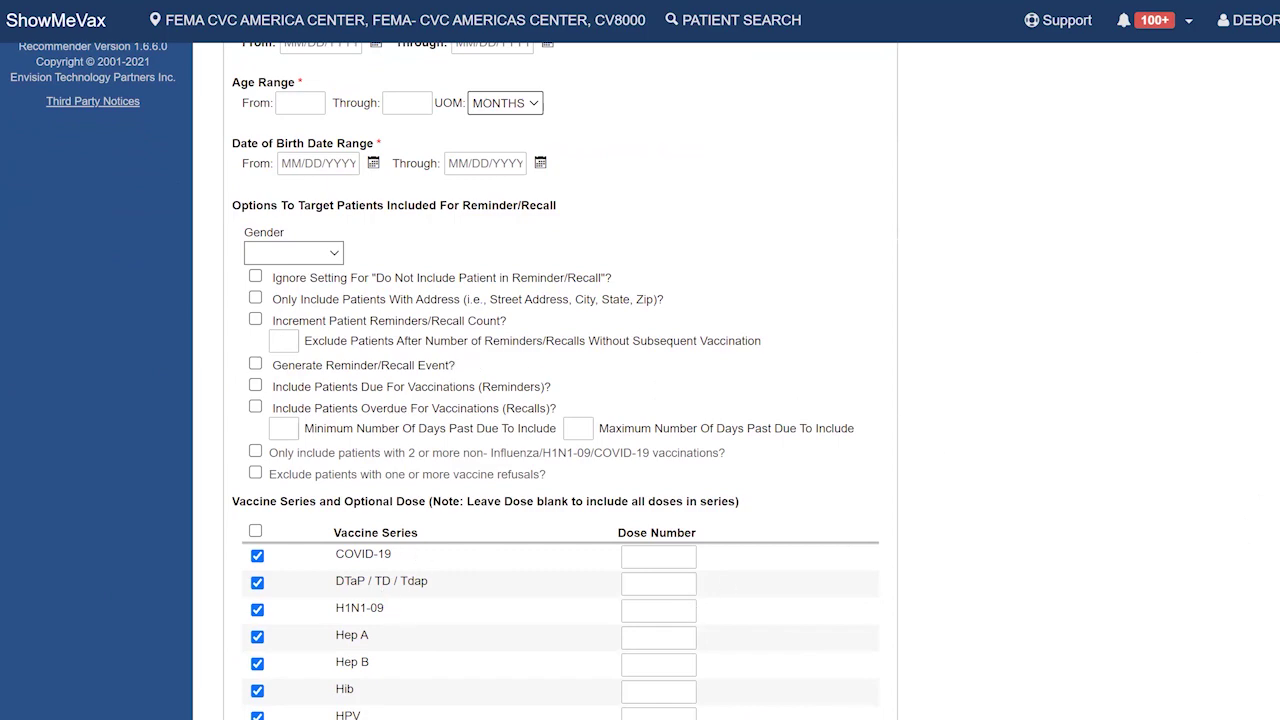
pyautogui.scroll(-3, 224, 380)
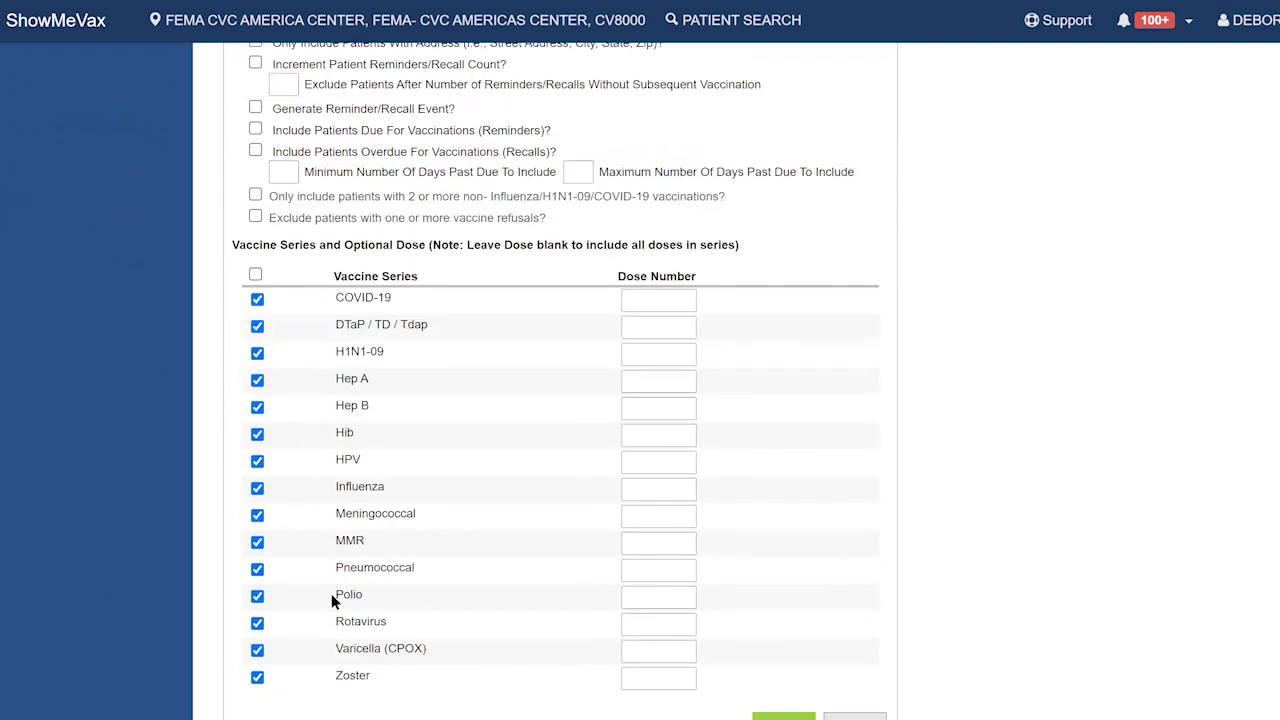
pyautogui.click(256, 276)
pyautogui.click(255, 273)
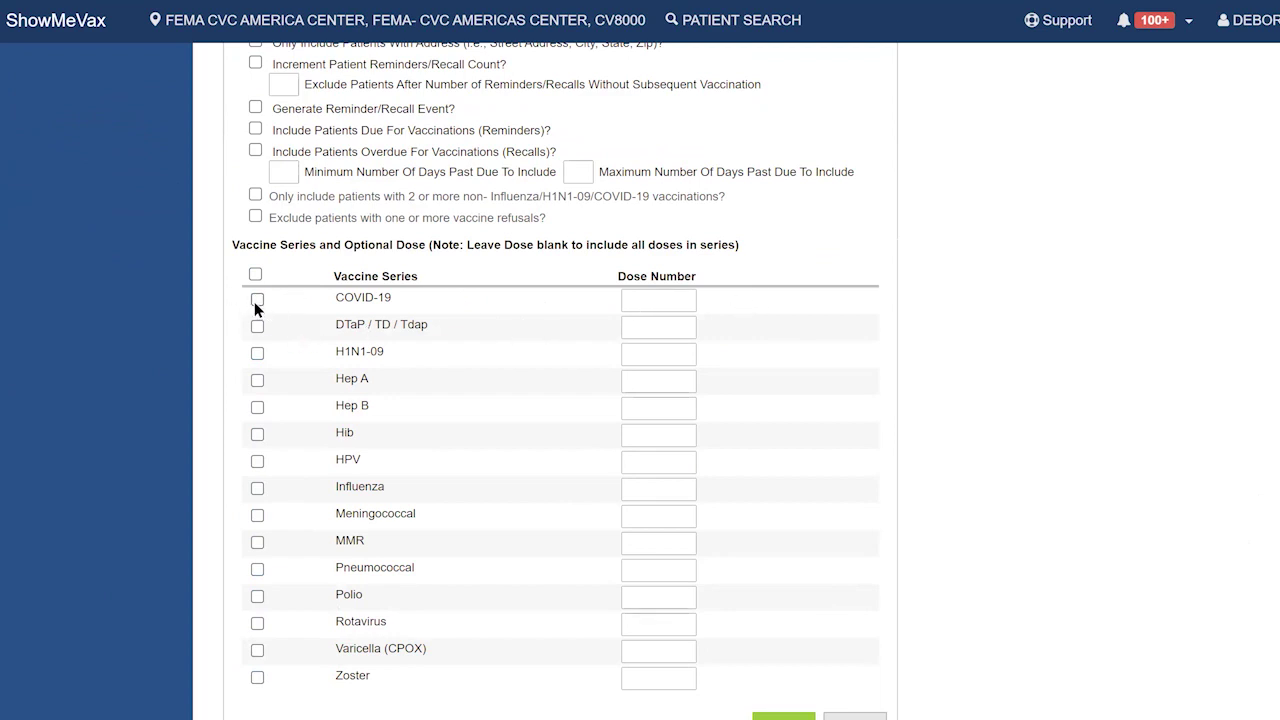
pyautogui.click(256, 300)
pyautogui.click(648, 297)
pyautogui.write('2')
pyautogui.click(888, 714)
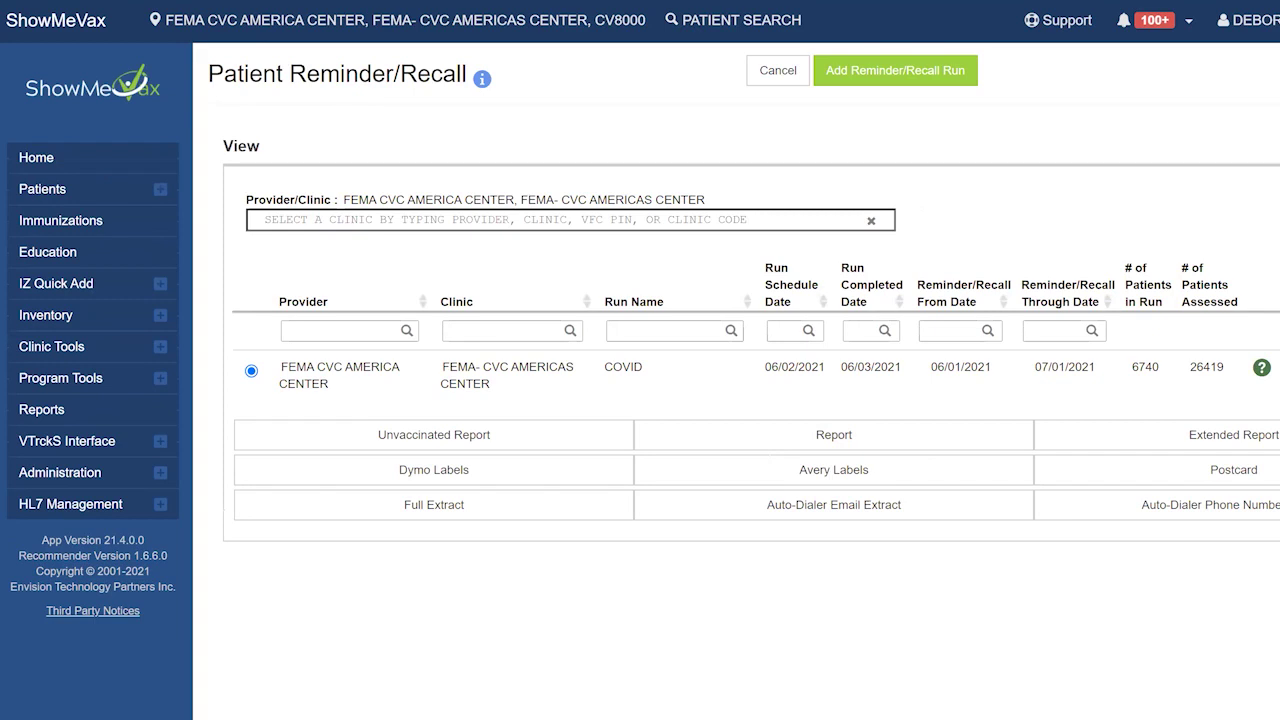
pyautogui.hscroll(1, 640, 380)
pyautogui.hscroll(1, 640, 380)
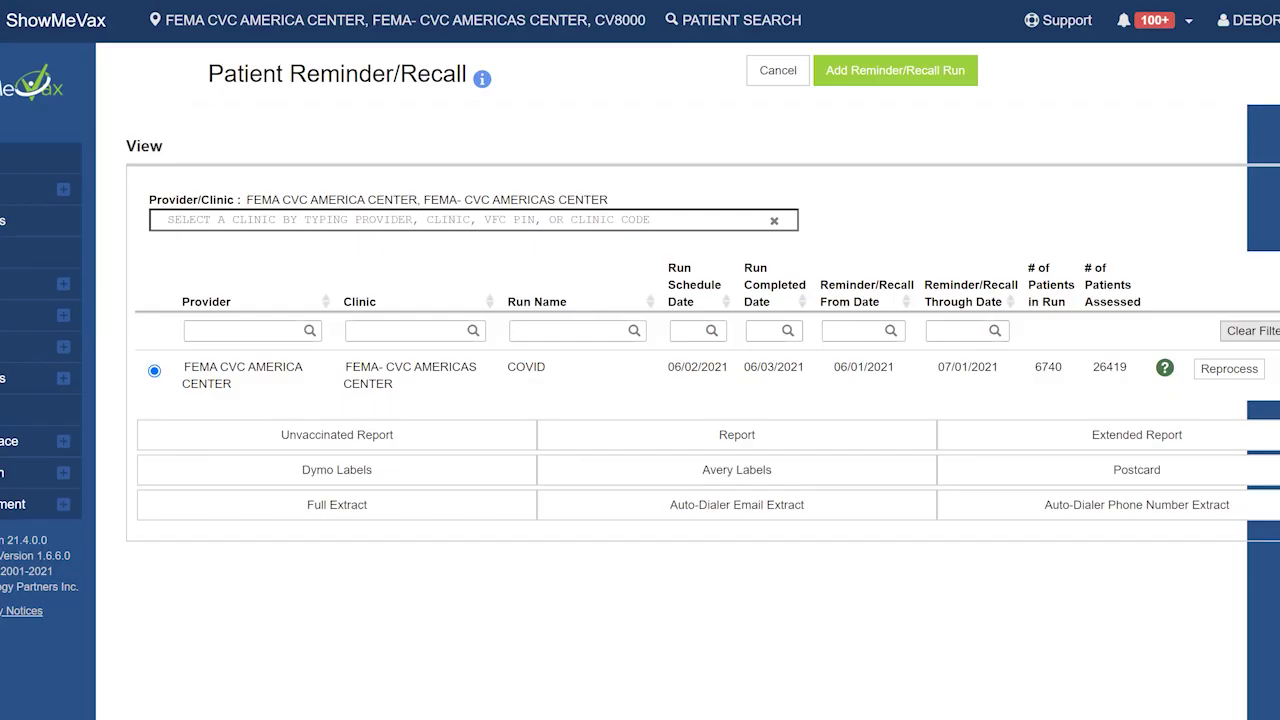
# Step: Cancel the run and open Doses Administered from the Coverage Statistics reports
pyautogui.click(771, 70)
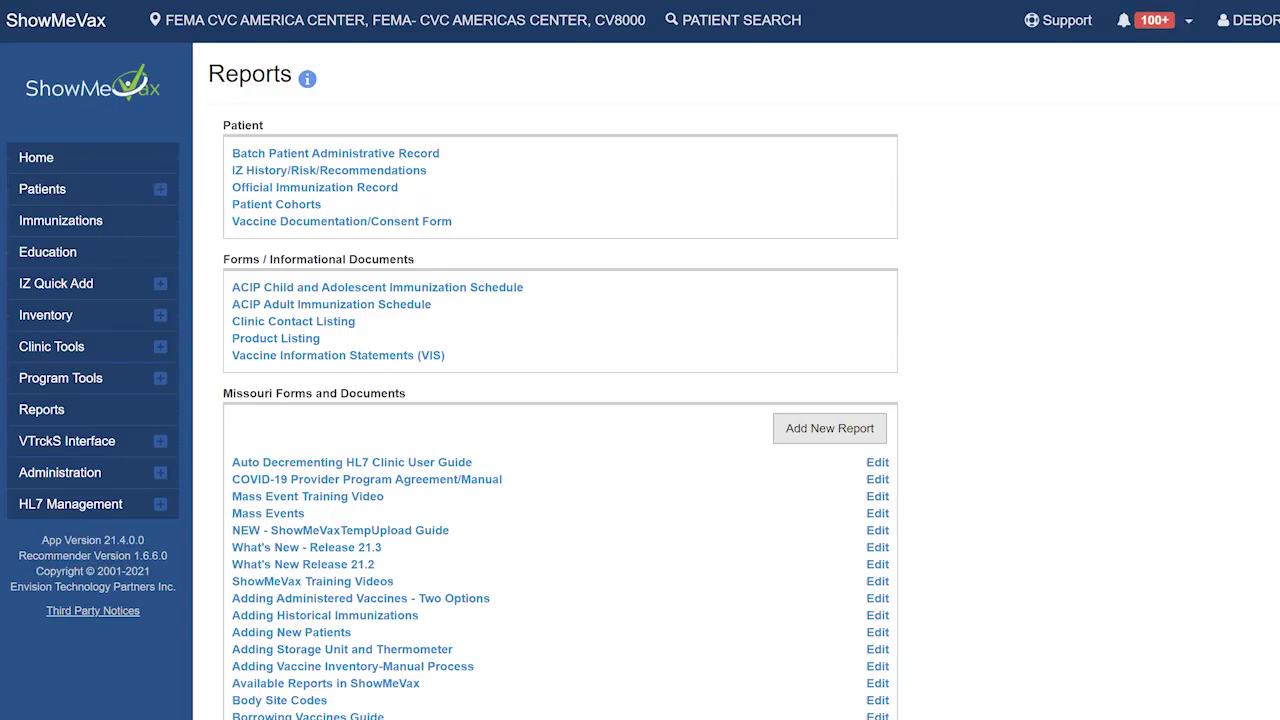
pyautogui.scroll(-8, 560, 410)
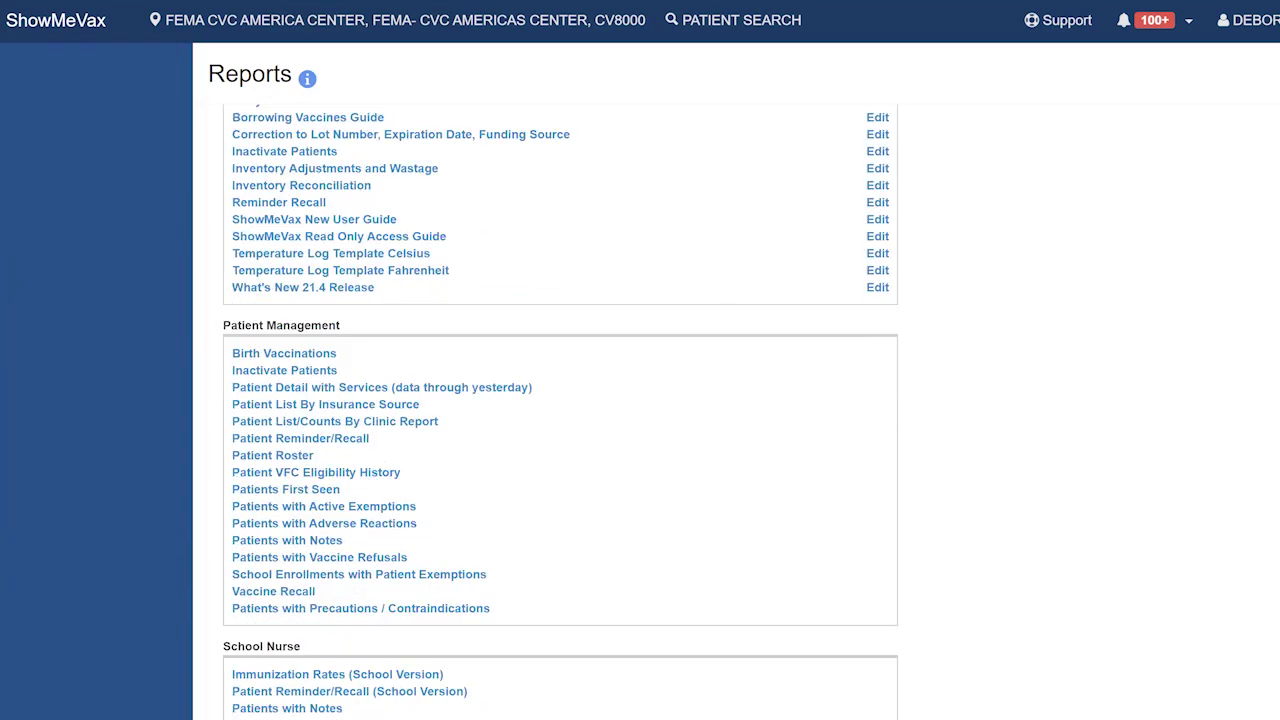
pyautogui.scroll(-5, 737, 368)
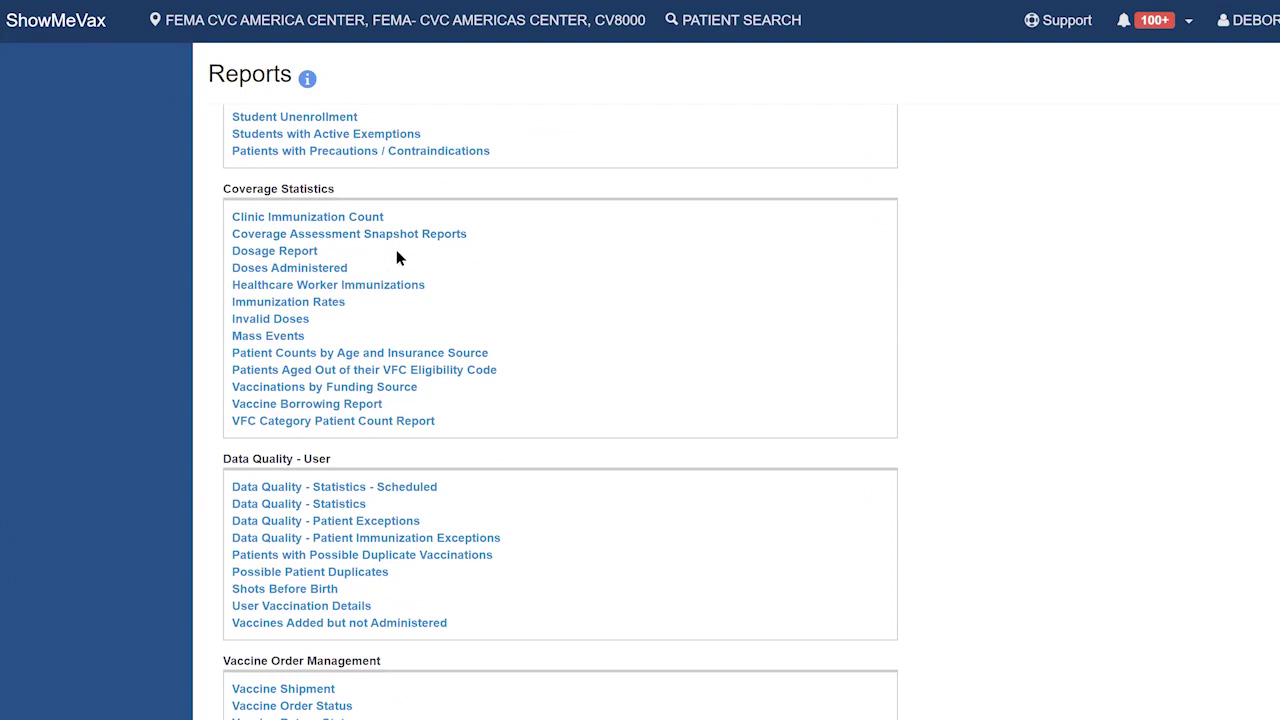
pyautogui.click(295, 270)
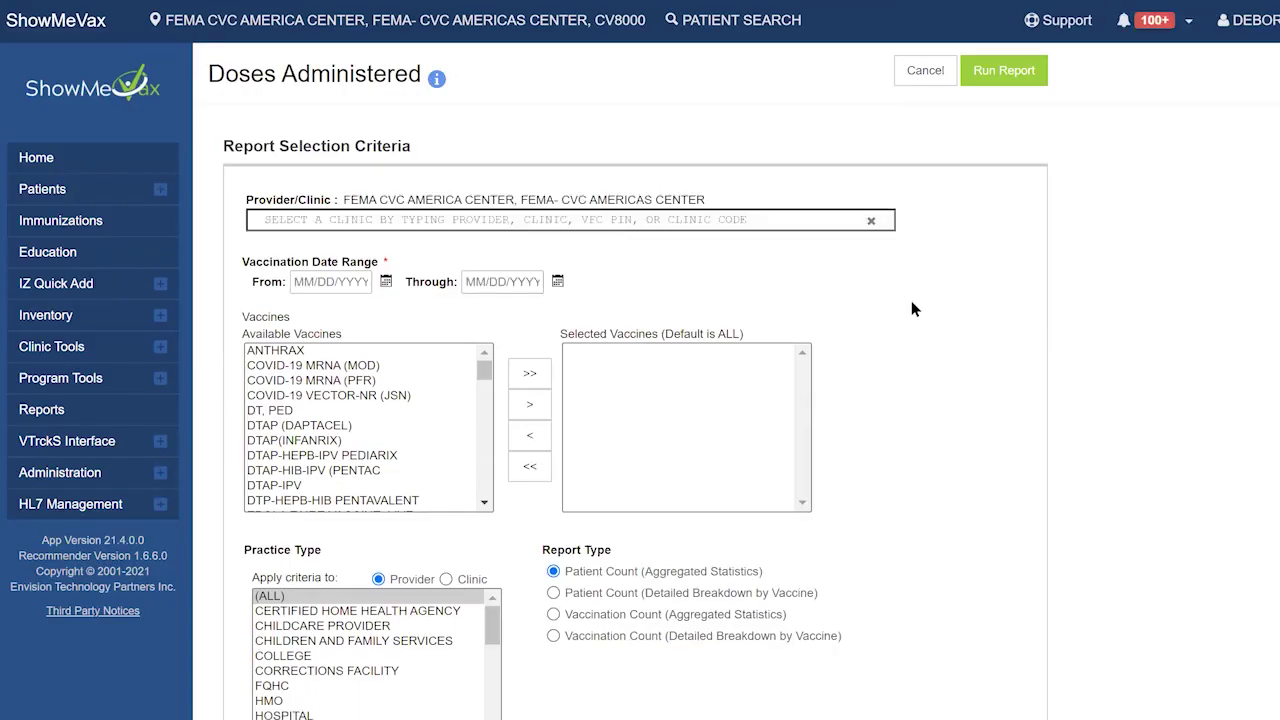
# Step: Set the vaccination date range from 05/01/2021 through 05/15/2021
pyautogui.click(312, 283)
pyautogui.write('05/')
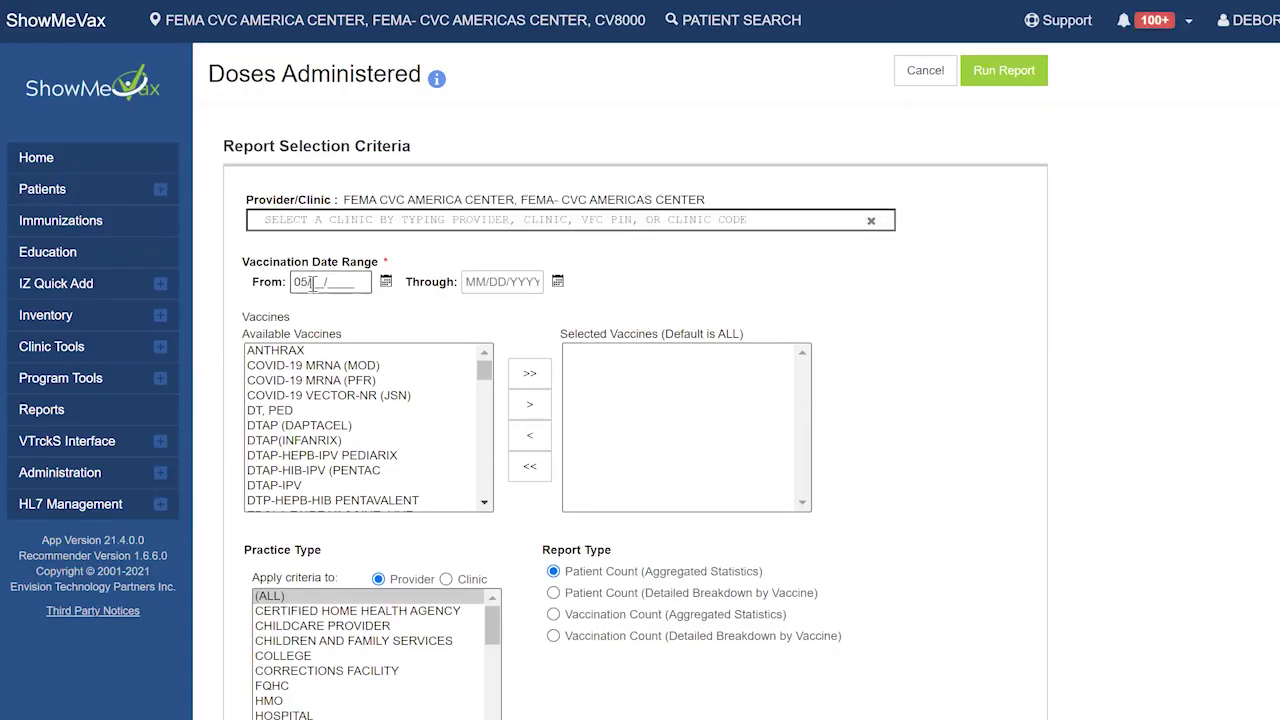
pyautogui.write('0')
pyautogui.write('1/2021')
pyautogui.press('Tab')
pyautogui.write('05/')
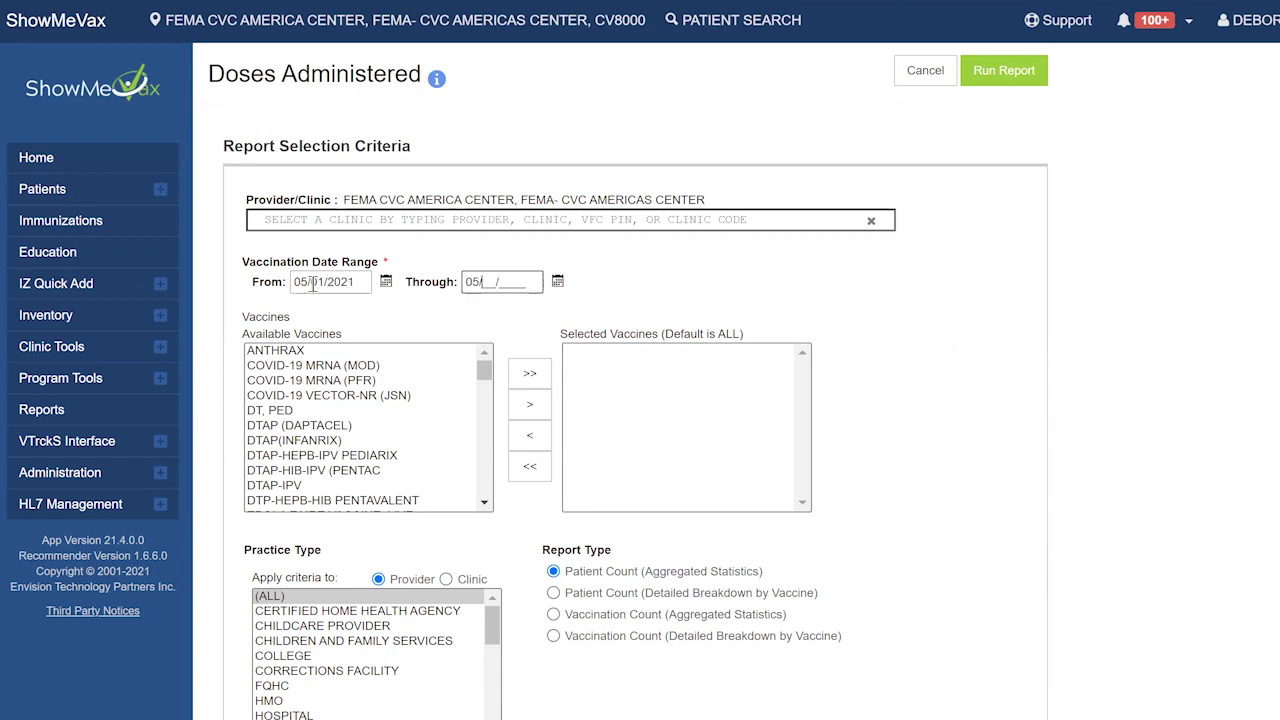
pyautogui.write('15/202')
pyautogui.write('1')
pyautogui.press('Tab')
# Step: Select COVID-19 MRNA (MOD), MRNA (PFR) and VECTOR-NR (JSN) as the report's vaccines
pyautogui.click(301, 364)
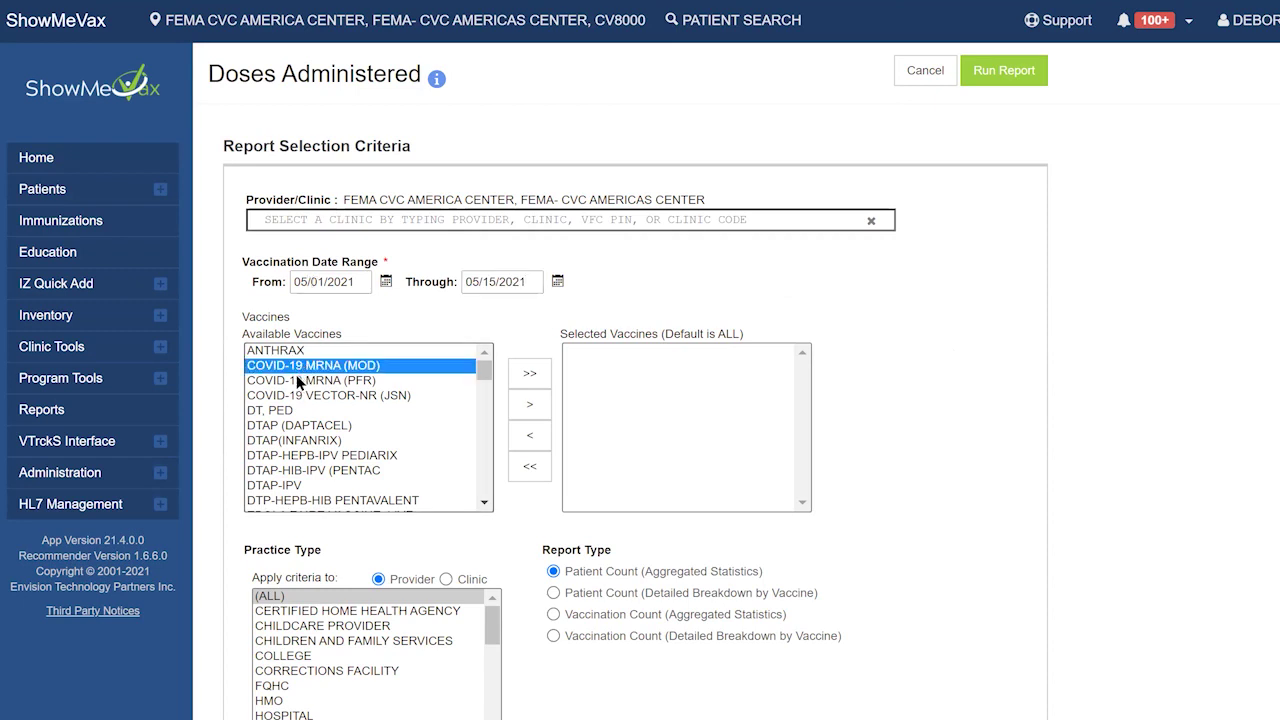
pyautogui.keyDown('ctrl'); pyautogui.click(298, 368); pyautogui.keyUp('ctrl')
pyautogui.click(303, 362)
pyautogui.keyDown('ctrl'); pyautogui.click(309, 385); pyautogui.keyUp('ctrl')
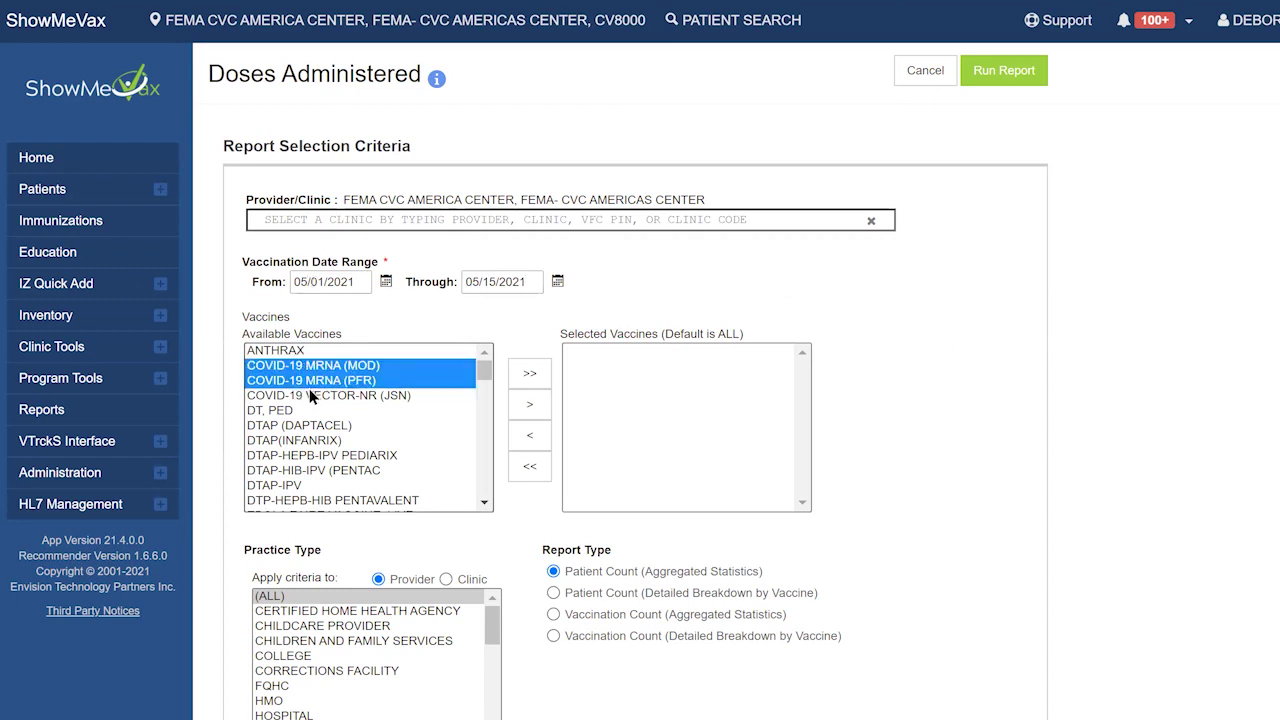
pyautogui.keyDown('ctrl'); pyautogui.click(309, 386); pyautogui.keyUp('ctrl')
pyautogui.keyDown('ctrl'); pyautogui.click(291, 381); pyautogui.keyUp('ctrl')
pyautogui.keyDown('ctrl'); pyautogui.click(305, 394); pyautogui.keyUp('ctrl')
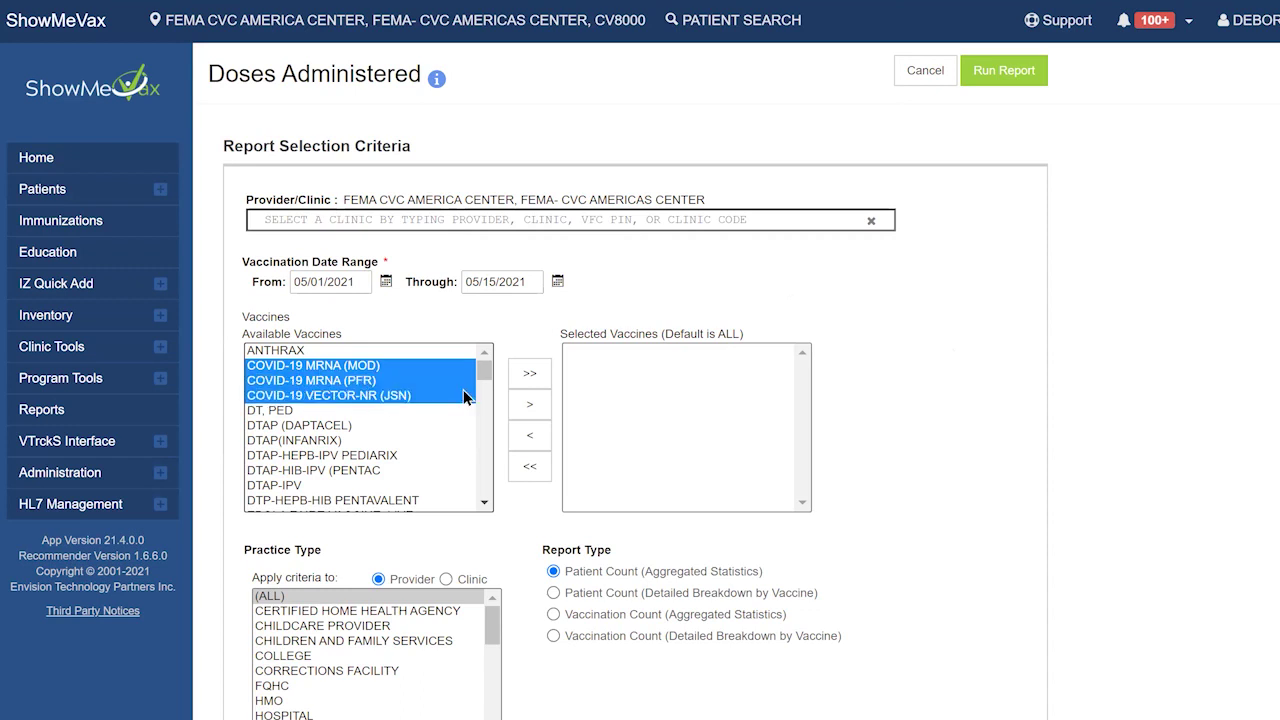
pyautogui.click(529, 403)
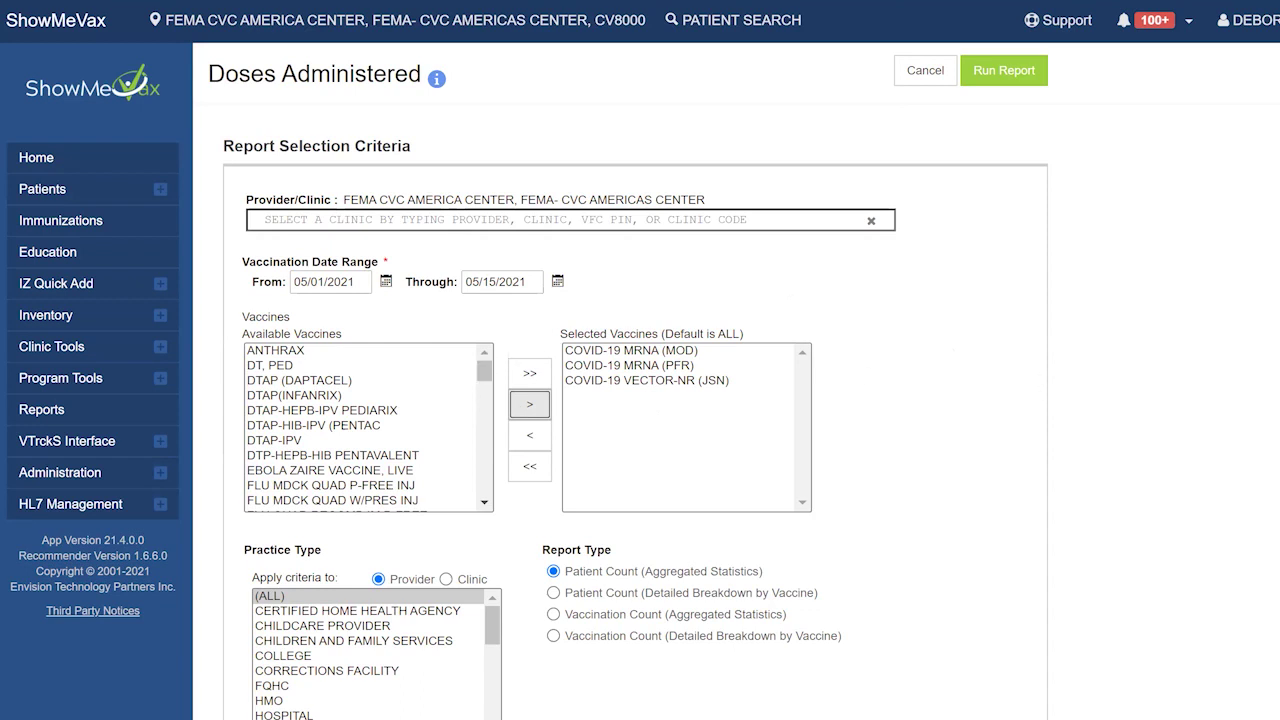
pyautogui.scroll(-1, 666, 556)
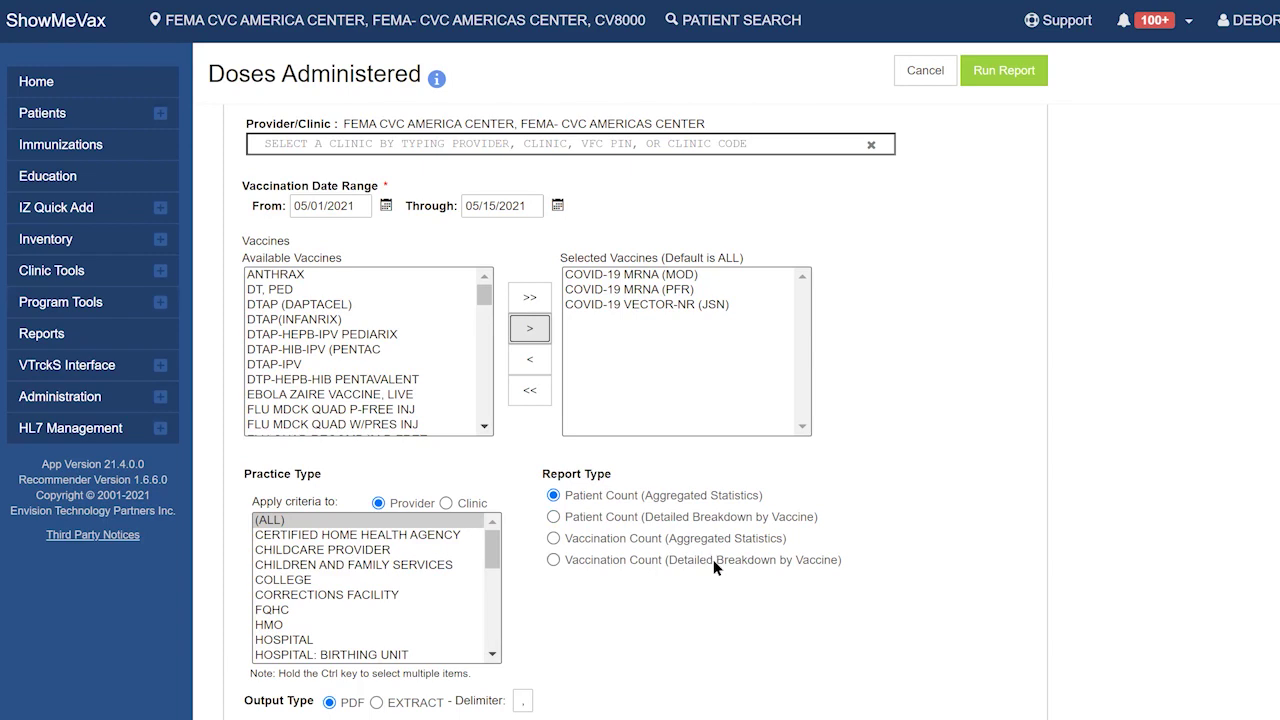
# Step: Run the report as Vaccination Count (Detailed Breakdown by Vaccine)
pyautogui.click(553, 560)
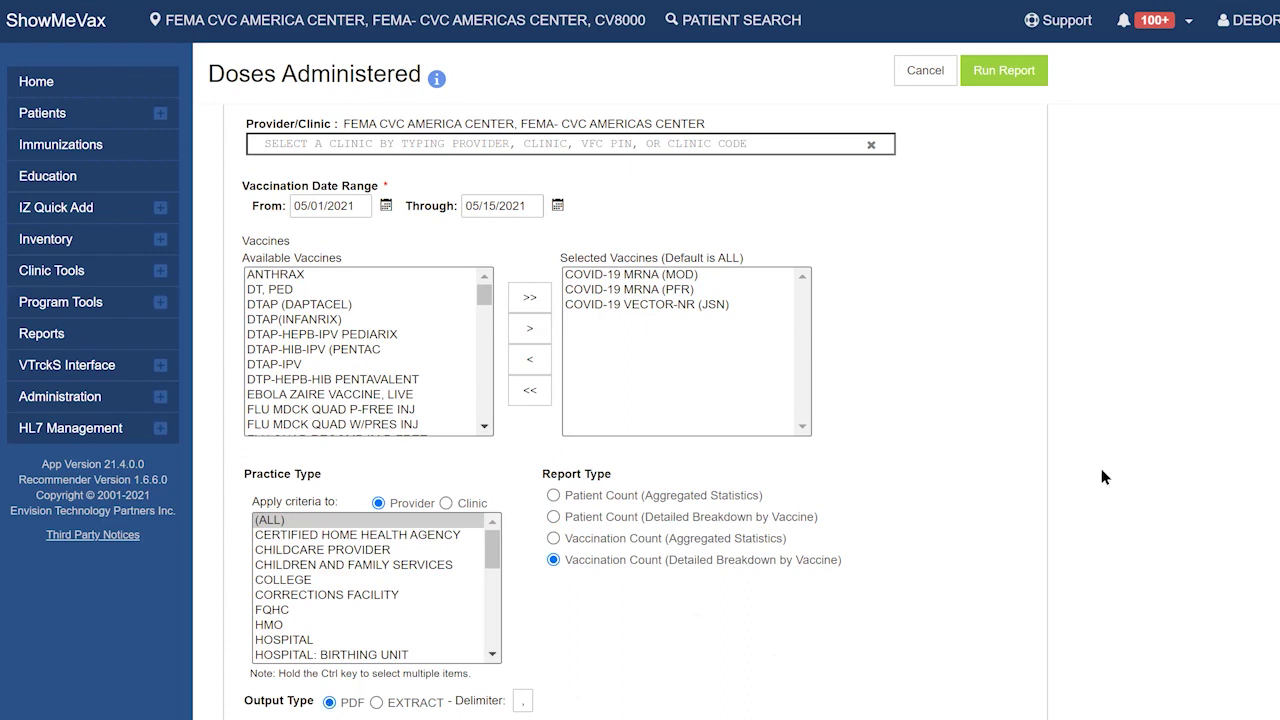
pyautogui.click(993, 72)
# Step: Cancel Doses Administered and open Patient Roster from the Patient Management reports
pyautogui.click(910, 72)
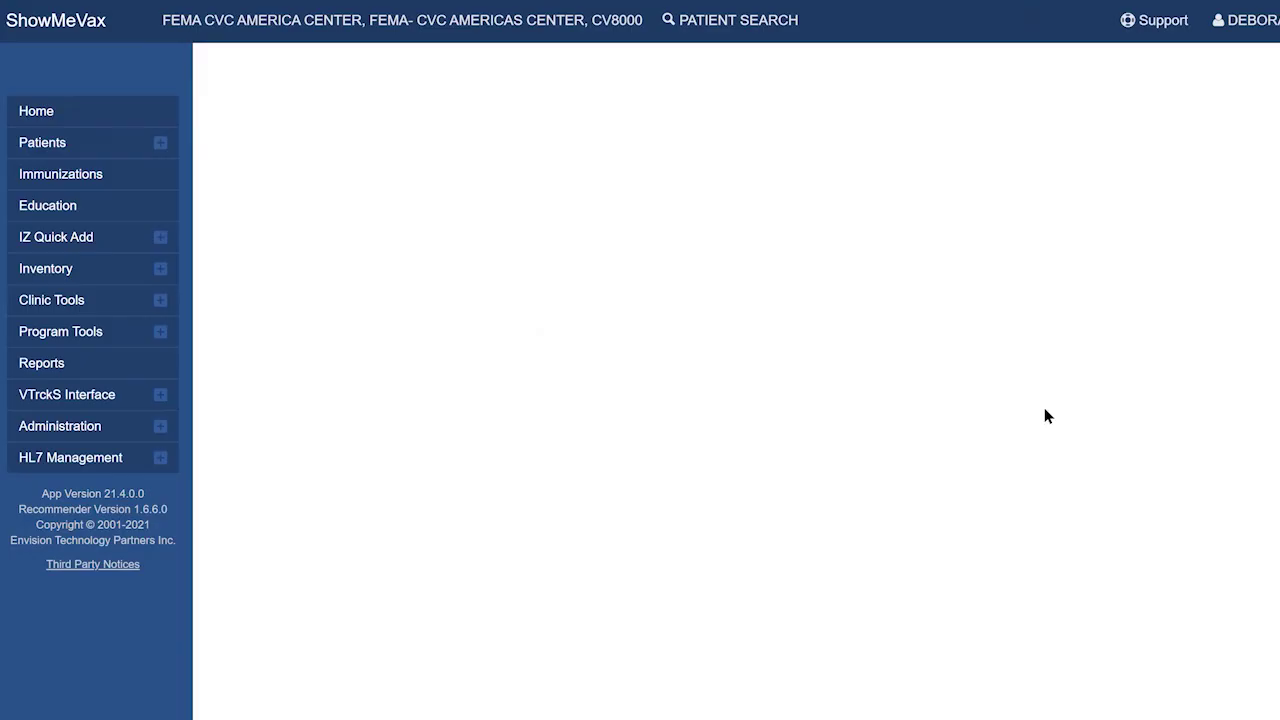
pyautogui.scroll(-7, 39, 491)
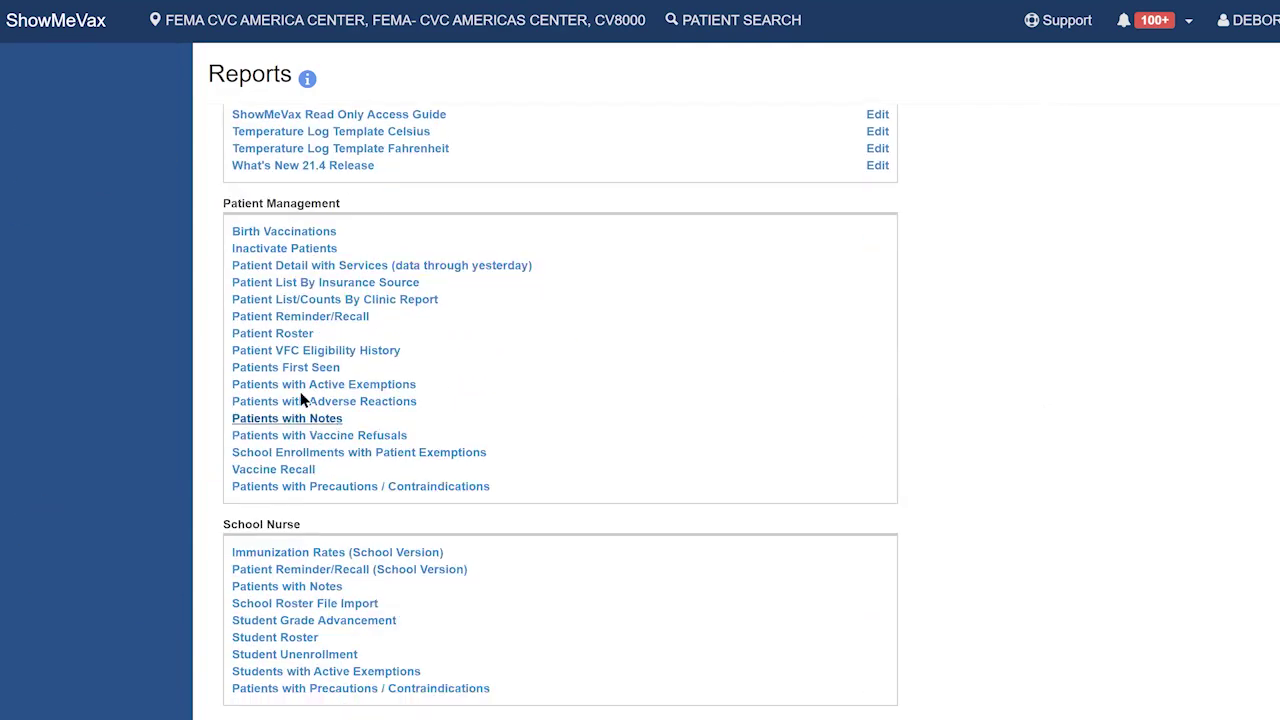
pyautogui.click(279, 338)
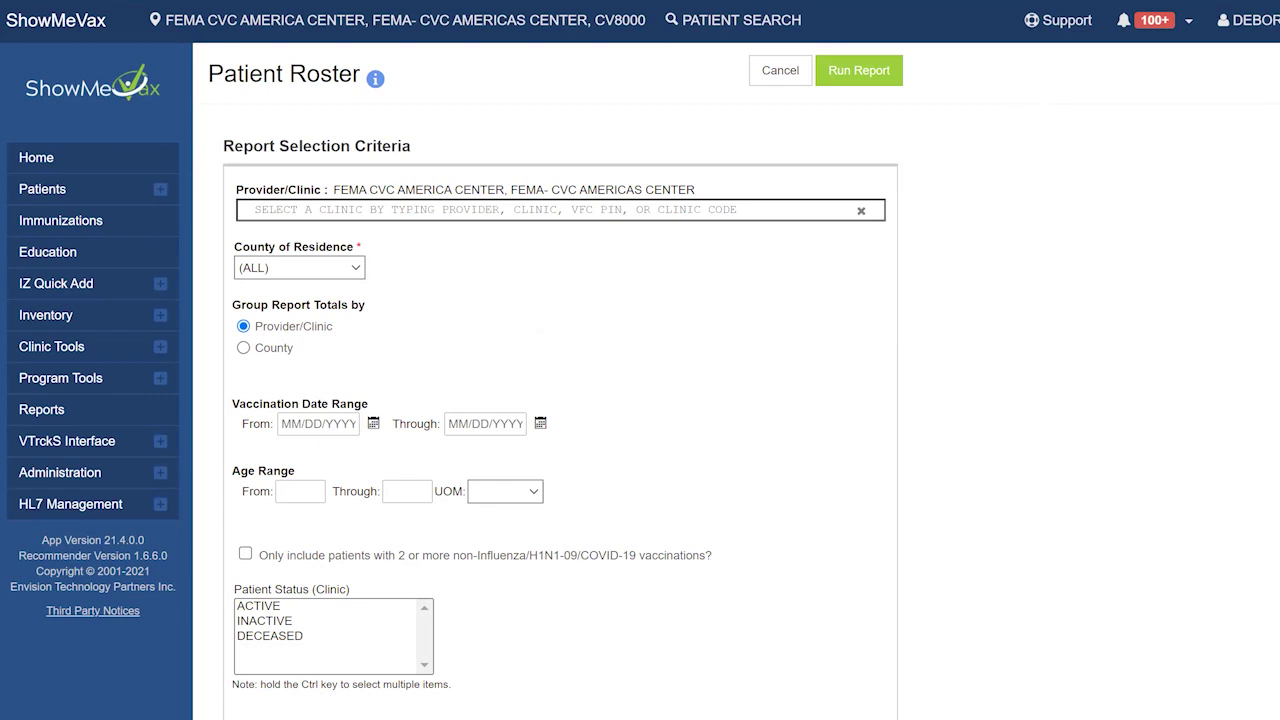
# Step: Review the rest of the Patient Roster options, then cancel back to the Reports page
pyautogui.scroll(-1, 244, 402)
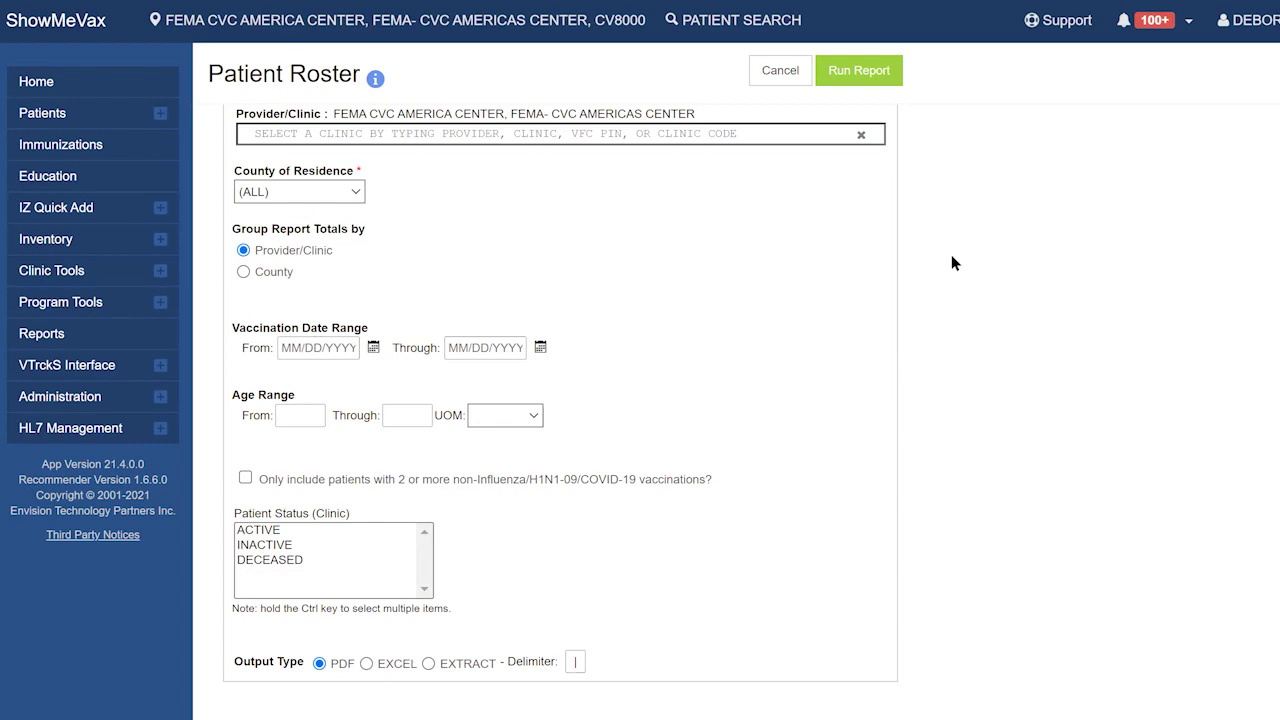
pyautogui.click(779, 70)
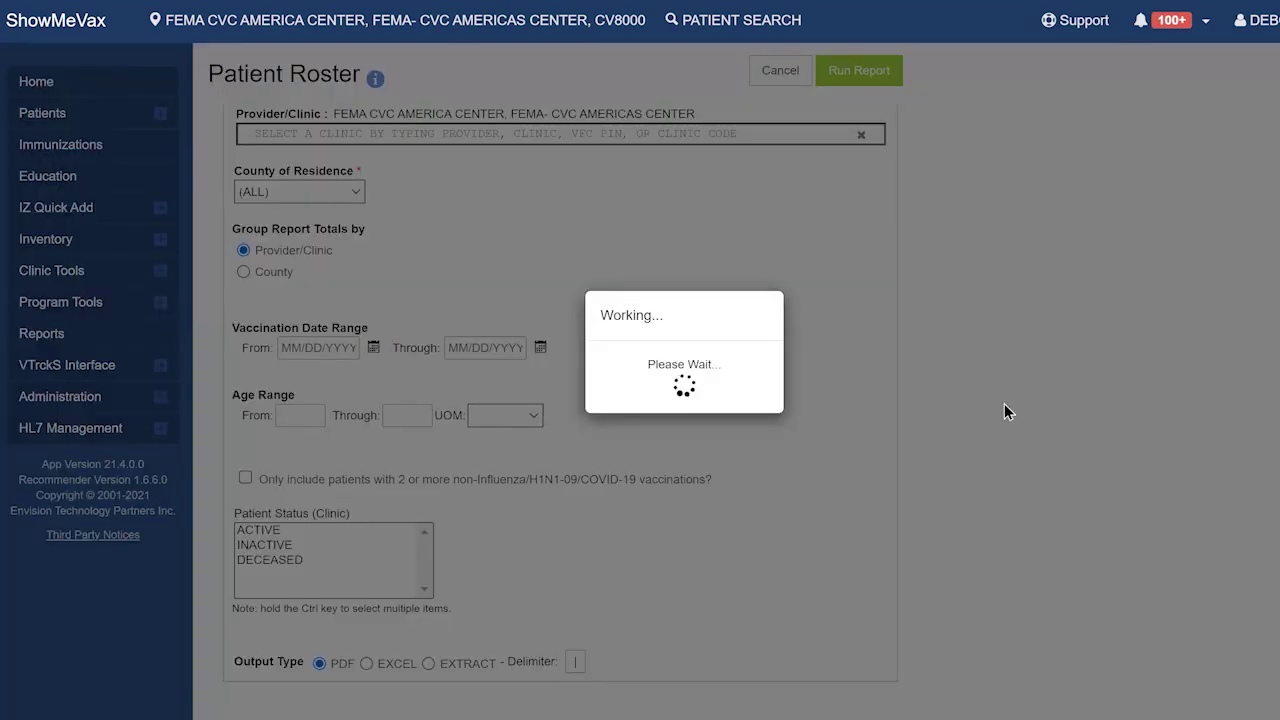